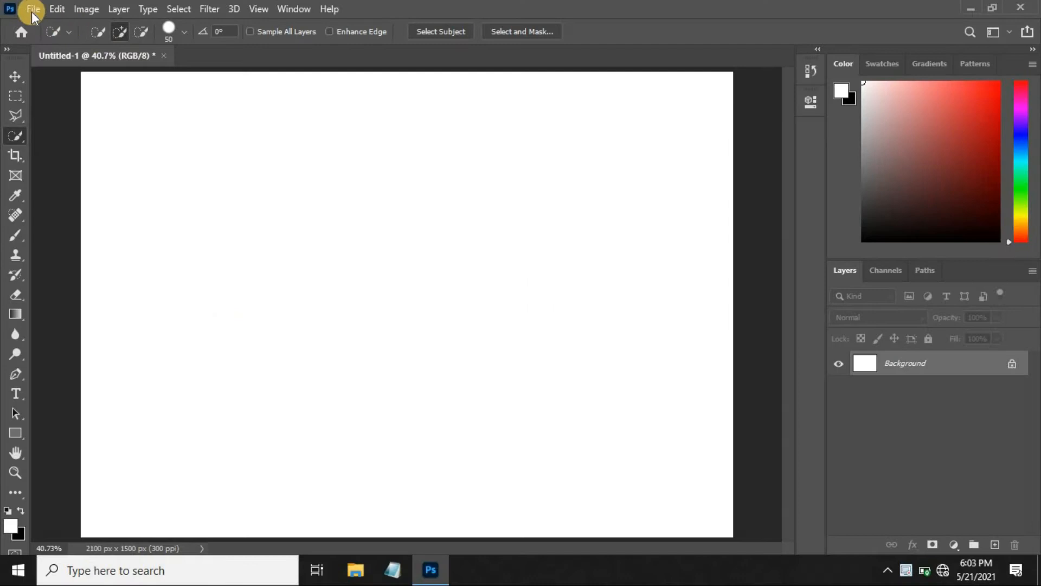
Open clouds.jpg and bring the image into the Untitled-1 document as a new layer.
left_click(50, 36)
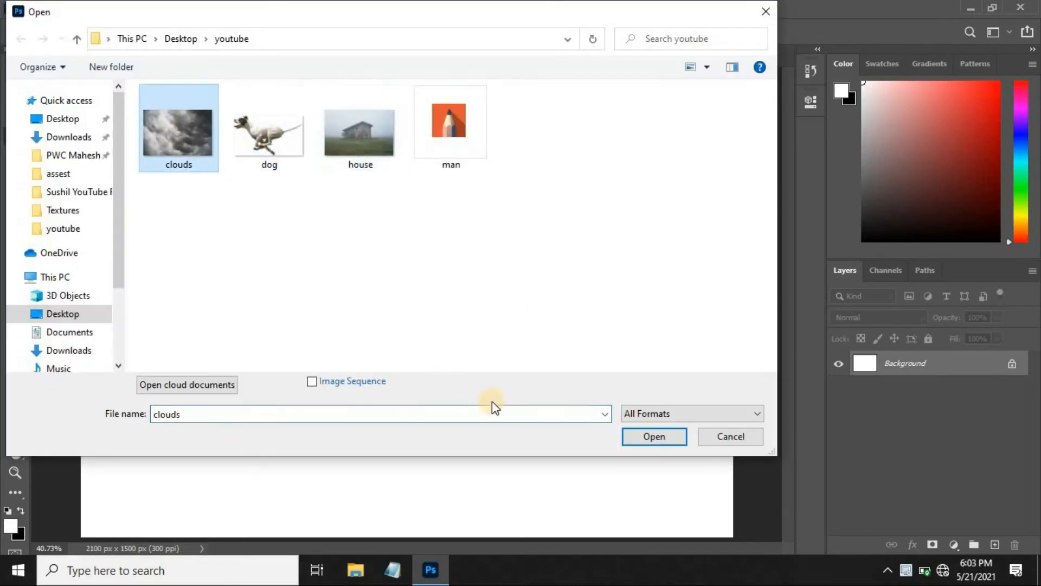
left_click(651, 439)
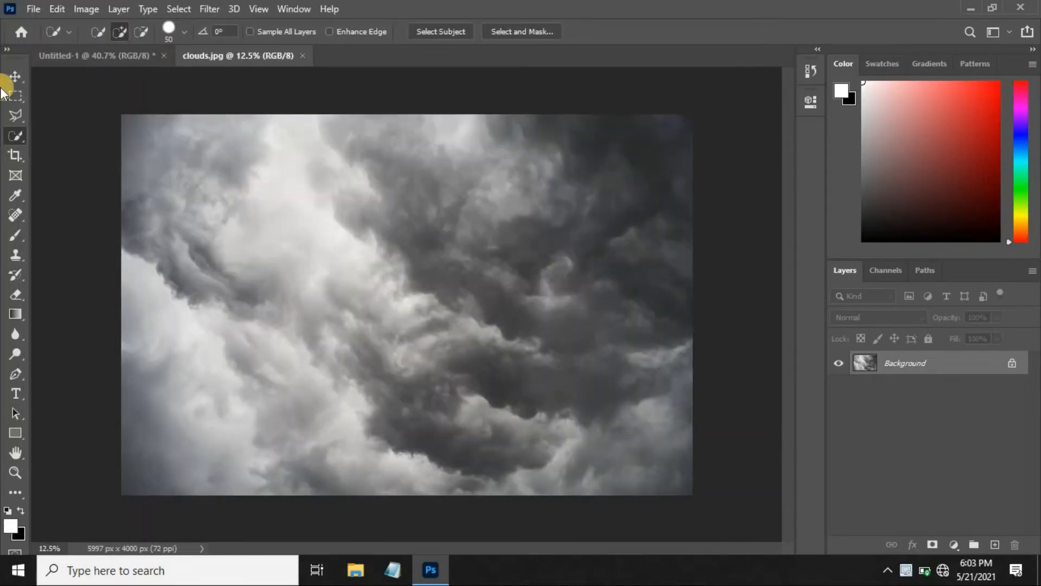
left_click(15, 76)
left_click_drag(232, 163, 285, 251)
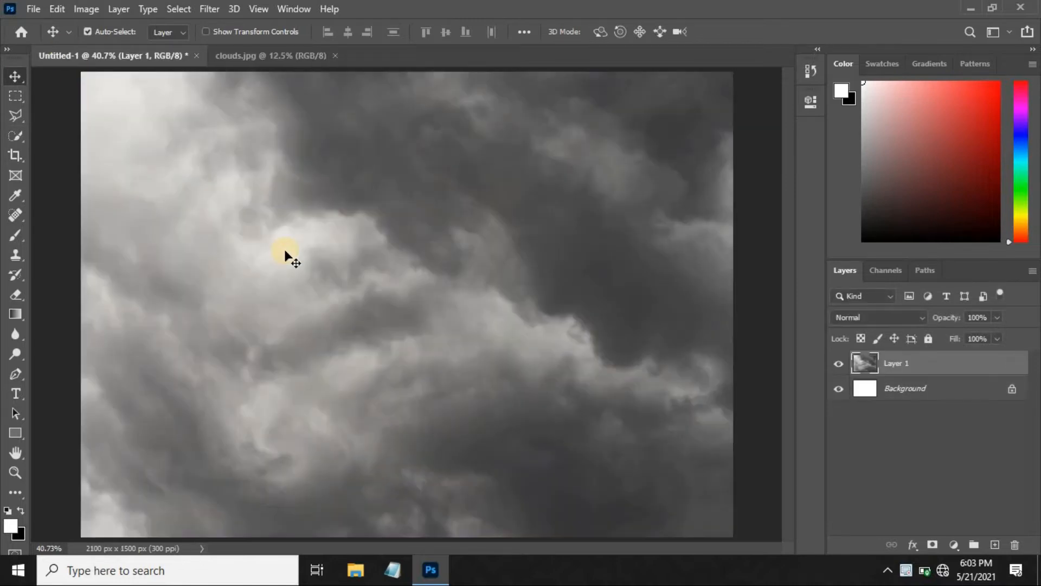
Scale the clouds layer to fit the canvas, flip it vertically, and close clouds.jpg.
key("ctrl+t")
key("ctrl+0")
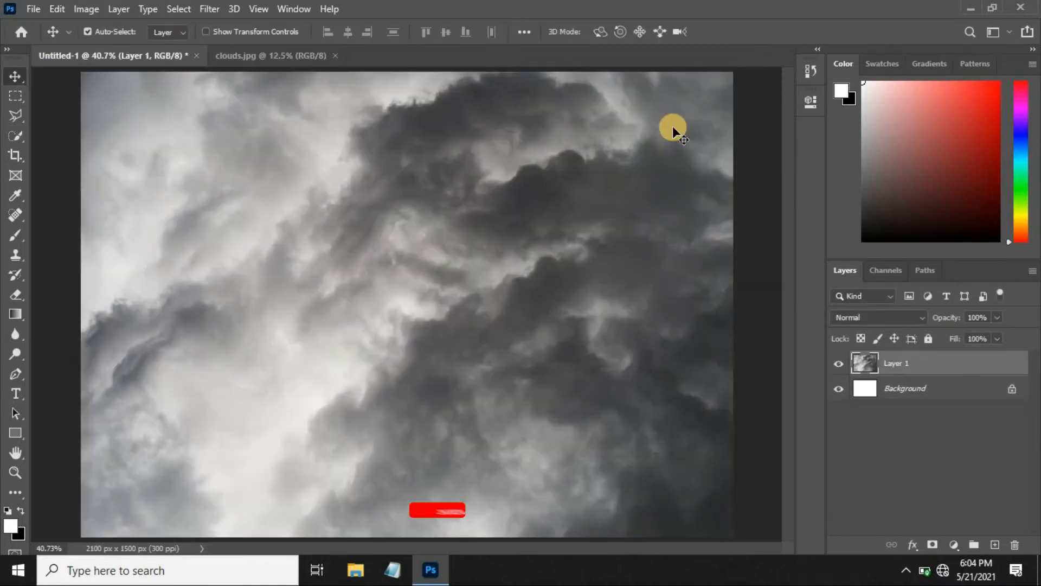
left_click(336, 56)
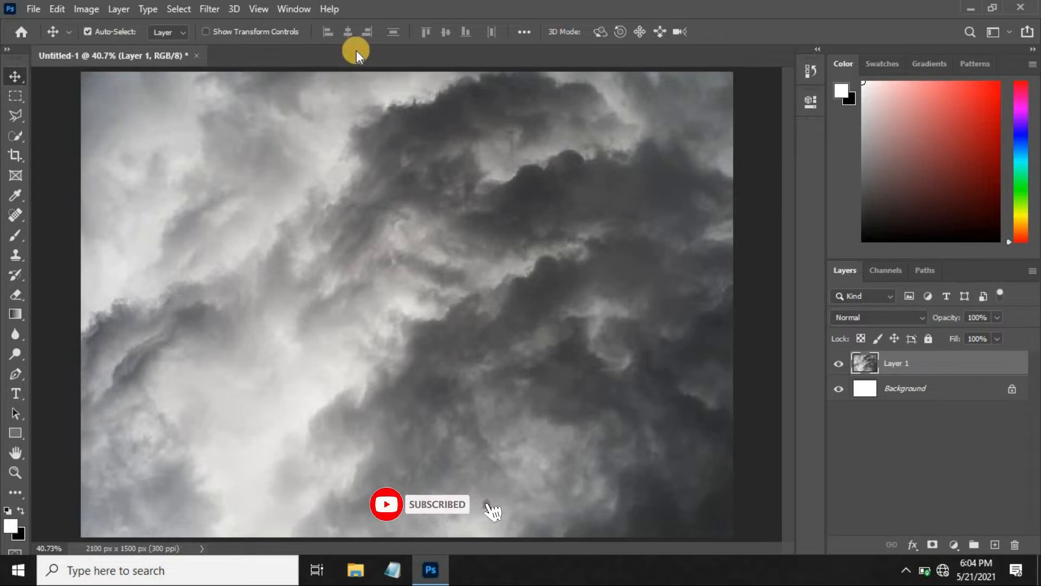
Flip the clouds layer horizontally and scale it to 92.37%, keeping the whole canvas covered.
key("ctrl+t")
key("ctrl+0")
right_click(474, 389)
left_click(687, 461)
left_click_drag(722, 515, 699, 498)
right_click(554, 349)
left_click(590, 330)
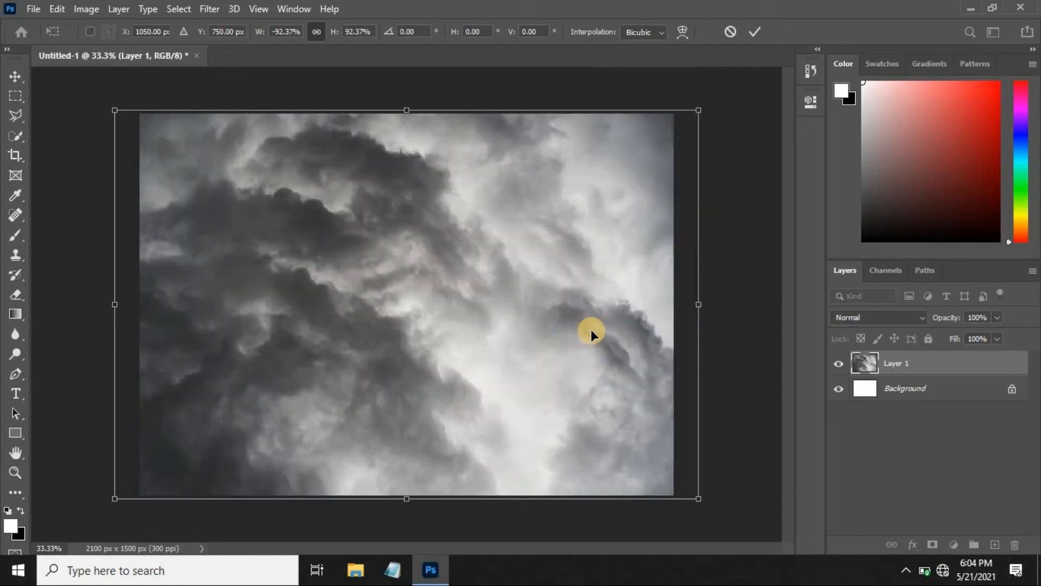
key("Return")
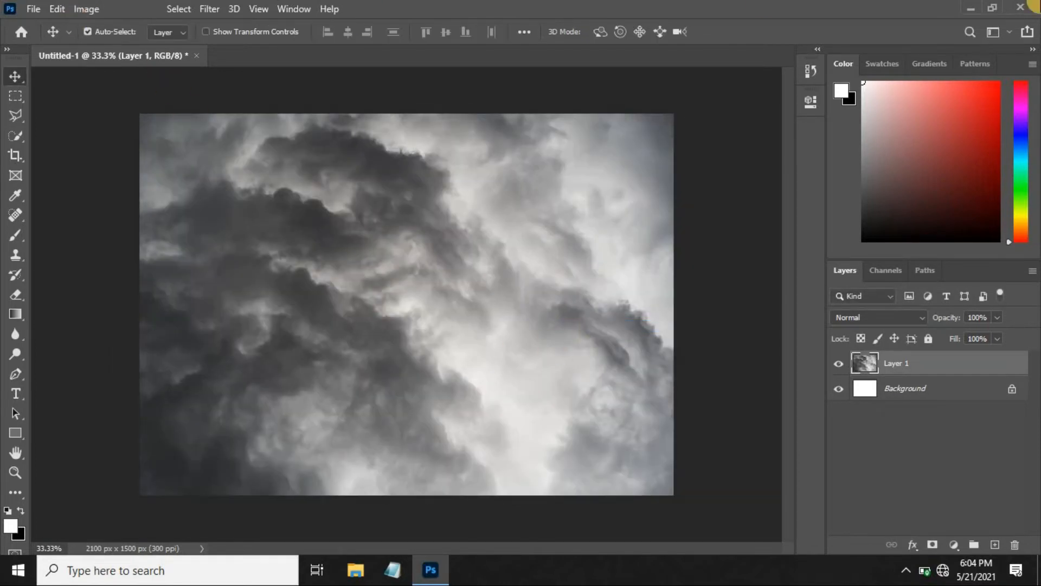
Open house.jpg and bring the image into Untitled-1 as a layer above the clouds.
left_click(34, 9)
key("Escape")
key("ctrl+o")
left_click(360, 128)
left_click(672, 443)
left_click_drag(672, 441, 420, 313)
Scale the house layer to about 109.94% so it spans the canvas width and align it with the canvas's bottom edge.
key("ctrl+t")
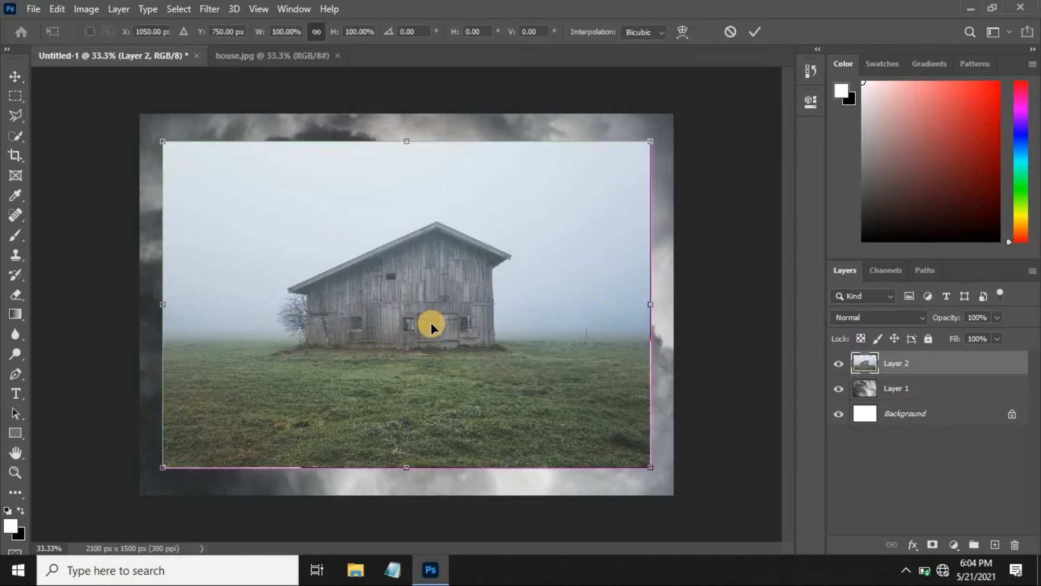
left_click_drag(650, 465, 671, 481)
left_click_drag(565, 386, 528, 376)
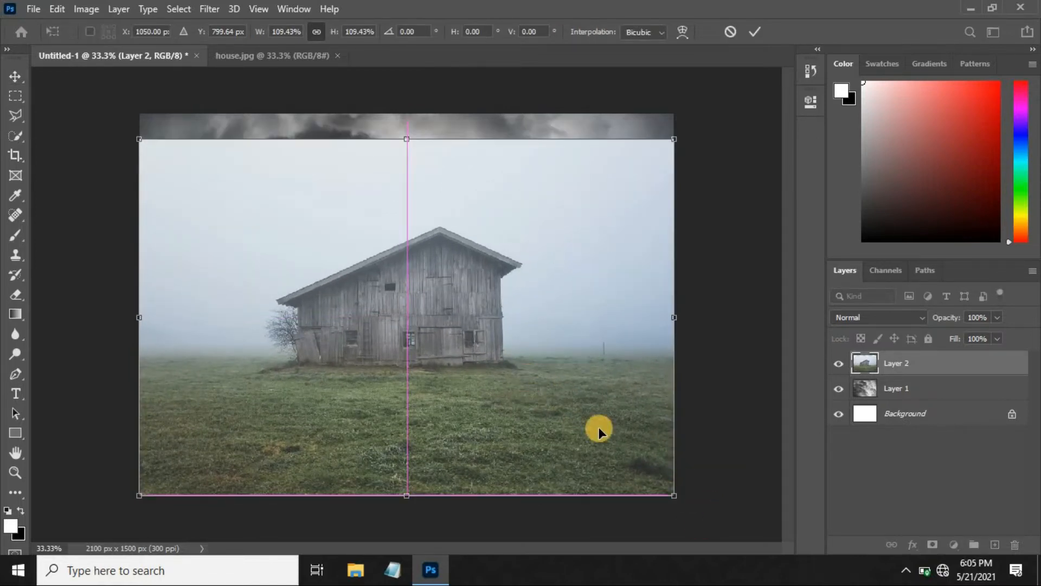
left_click_drag(675, 497, 675, 498)
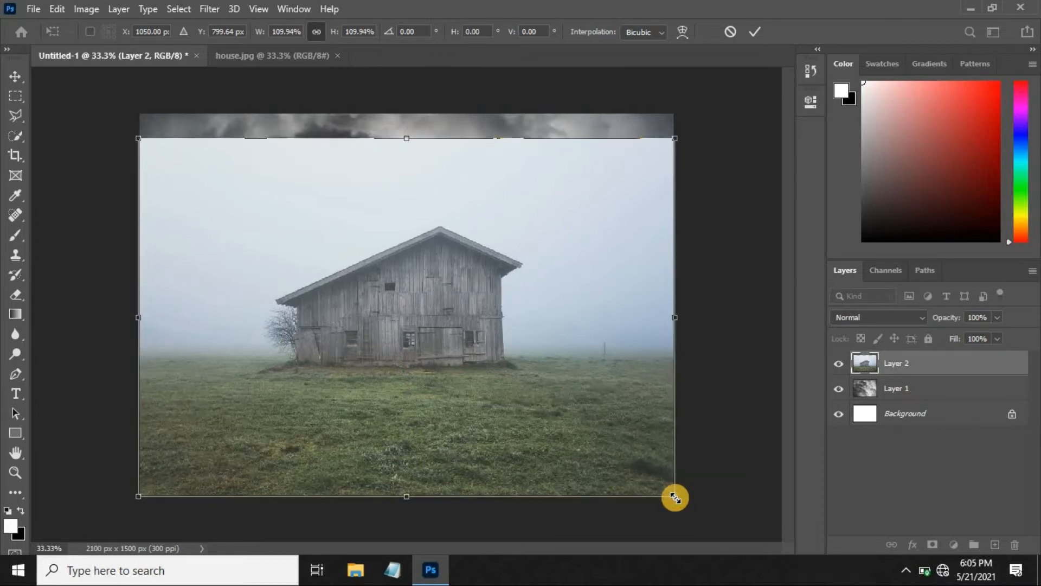
key("Return")
key("ctrl+0")
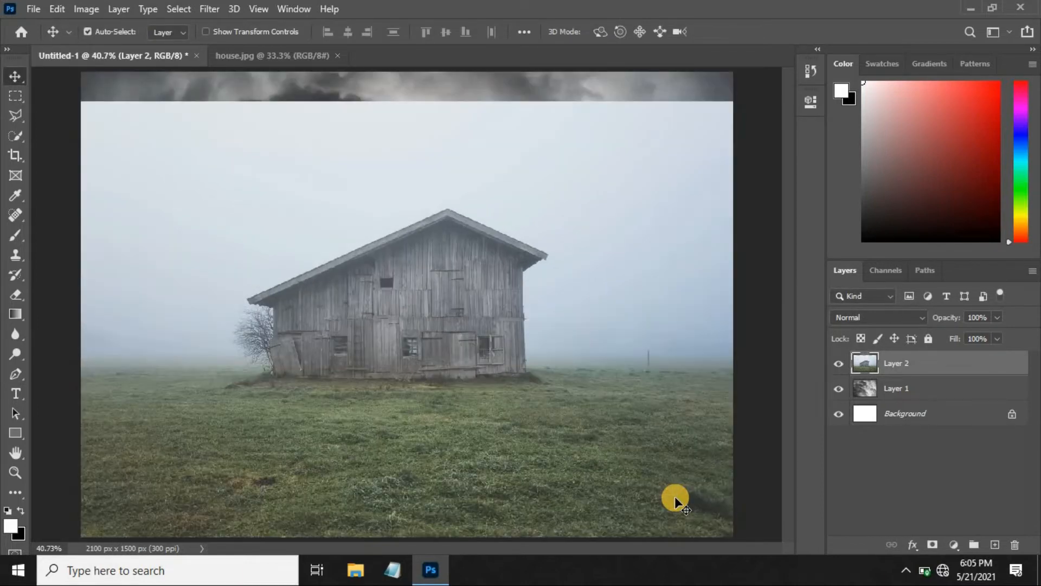
Add a layer mask to the house layer and select the barn and grass field with the Quick Selection tool.
left_click(932, 544)
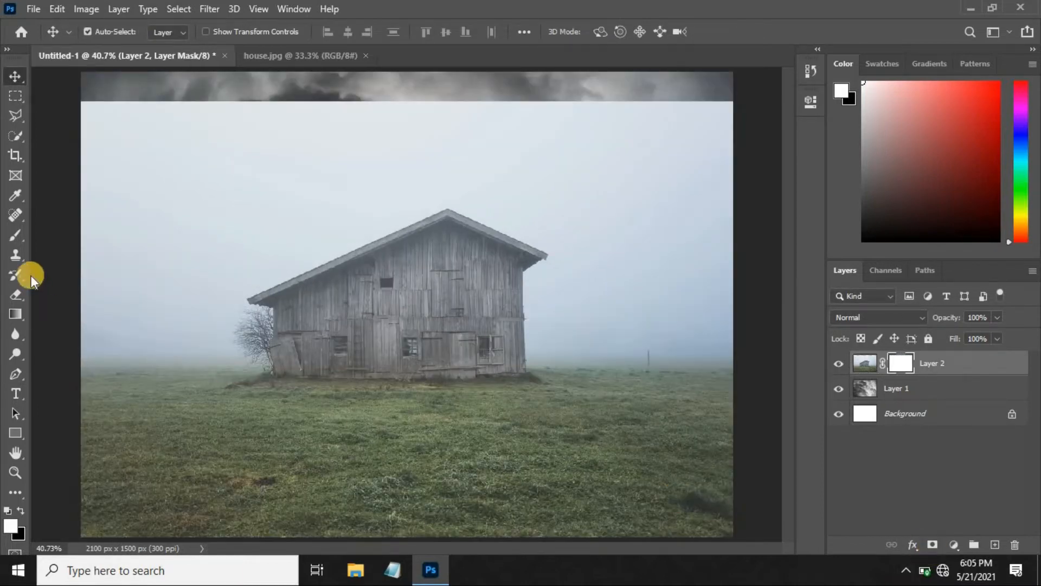
left_click(16, 136)
mouse_move(421, 259)
left_mouse_down()
mouse_move(408, 368)
mouse_move(230, 449)
mouse_move(235, 438)
mouse_move(117, 443)
mouse_move(189, 449)
mouse_move(401, 503)
mouse_move(445, 450)
mouse_move(629, 457)
mouse_move(720, 397)
mouse_move(693, 403)
mouse_move(618, 378)
mouse_move(714, 381)
mouse_move(225, 384)
mouse_move(55, 400)
mouse_move(168, 388)
mouse_move(99, 396)
mouse_move(253, 356)
mouse_move(268, 338)
mouse_move(257, 329)
mouse_move(247, 341)
mouse_move(243, 332)
mouse_move(275, 389)
mouse_move(249, 318)
left_mouse_up()
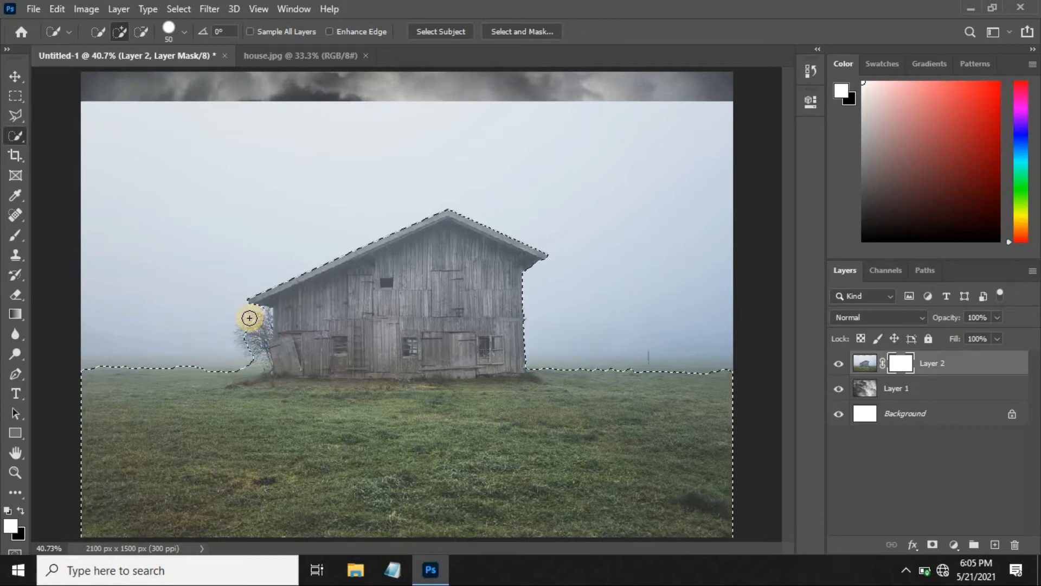
Invert the selection so that it covers the sky around the barn.
left_click(206, 10)
left_click(207, 11)
left_click(180, 8)
left_click(206, 69)
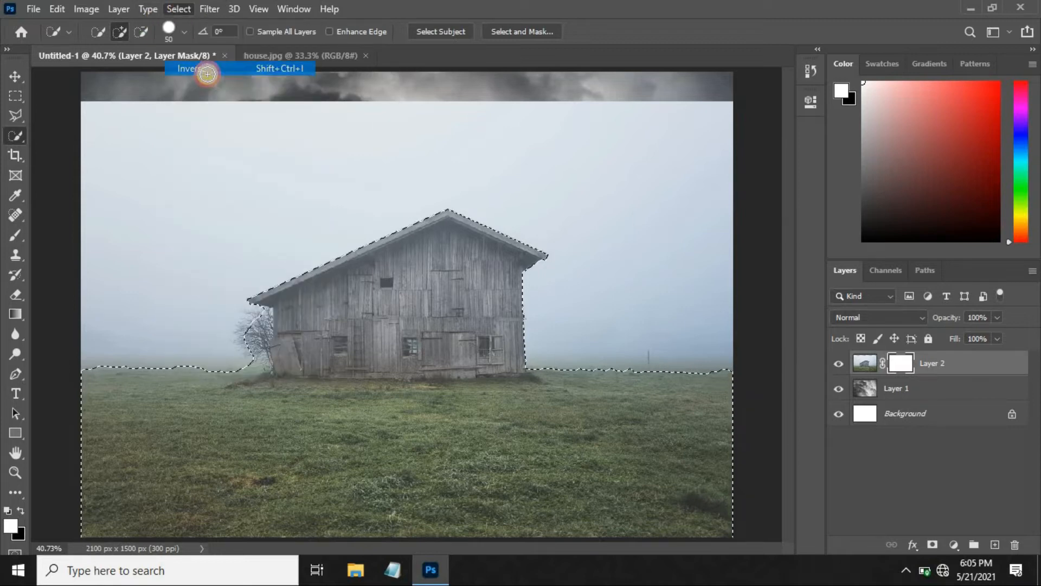
Blend the storm clouds into the selected sky with black-to-white linear gradients drawn downward on the house layer's mask, and deselect.
left_click(15, 314)
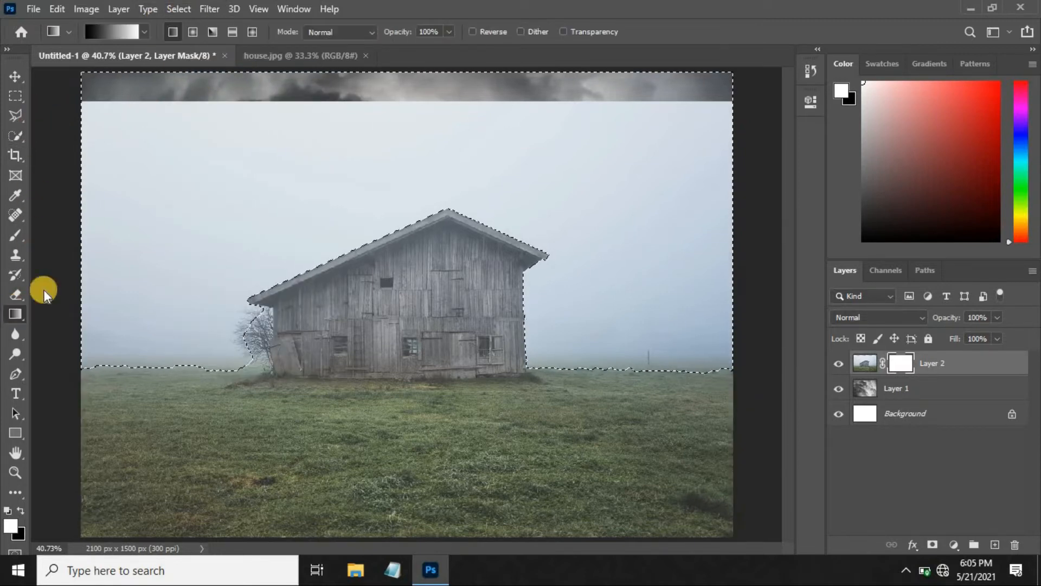
left_click(520, 31)
key("ctrl+minus")
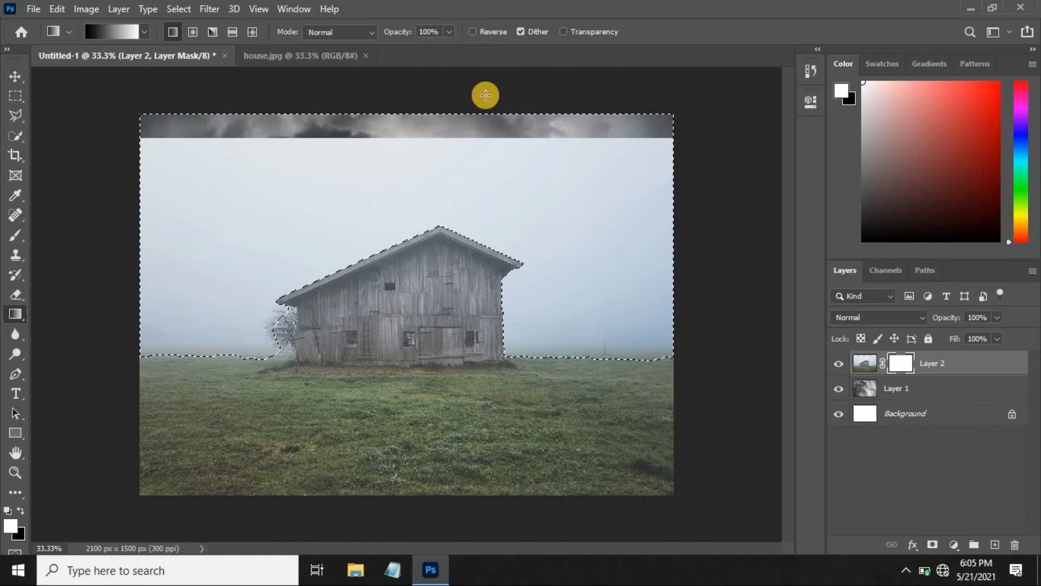
left_click_drag(406, 113, 424, 324)
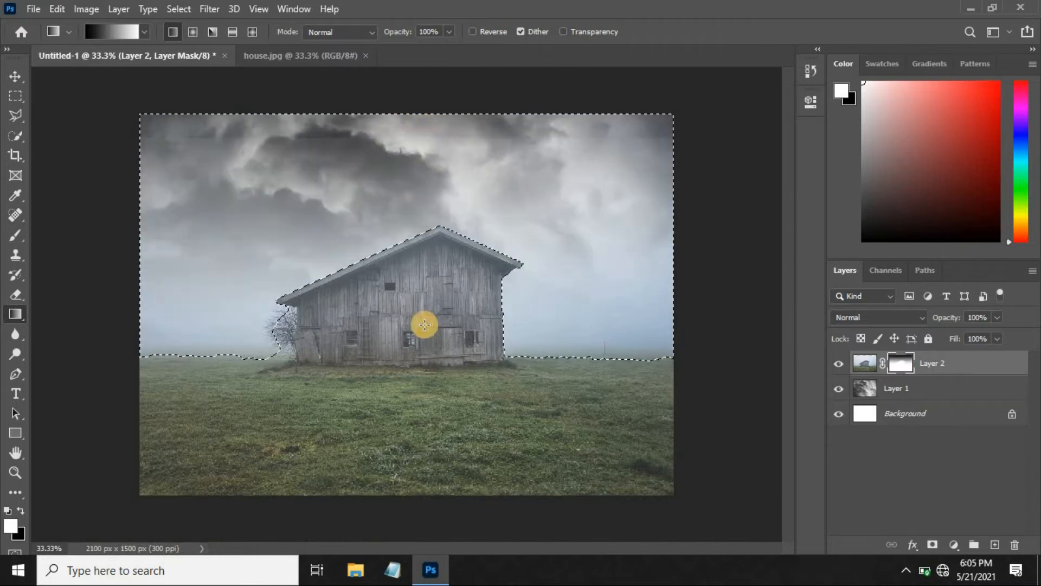
left_click_drag(437, 112, 445, 342)
left_click_drag(412, 98, 443, 328)
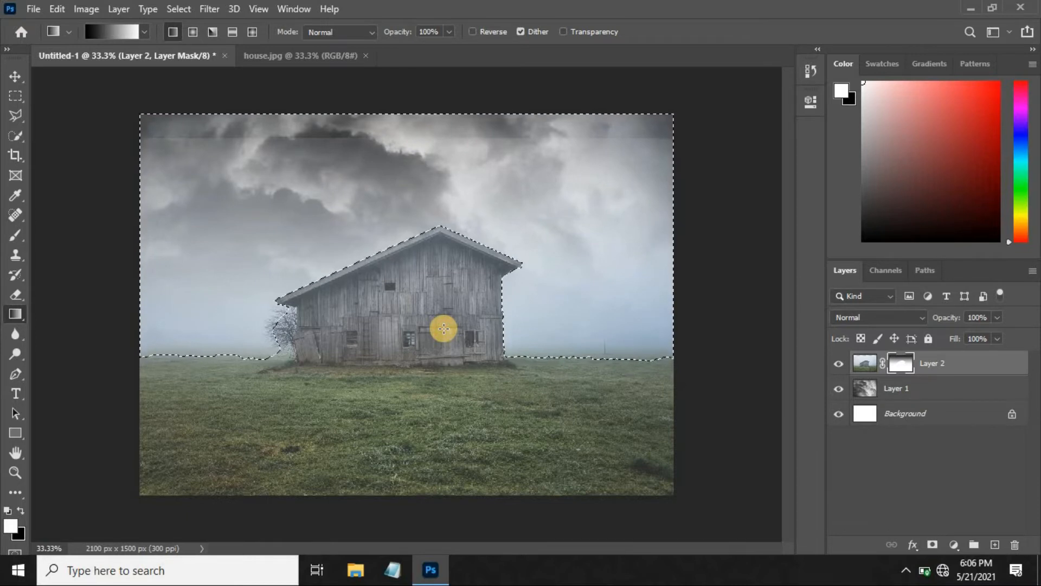
key("ctrl+minus")
left_click_drag(424, 161, 409, 356)
left_click_drag(407, 164, 392, 358)
left_click_drag(414, 162, 407, 375)
left_click_drag(420, 281, 408, 391)
left_click_drag(405, 161, 404, 411)
key("ctrl+z")
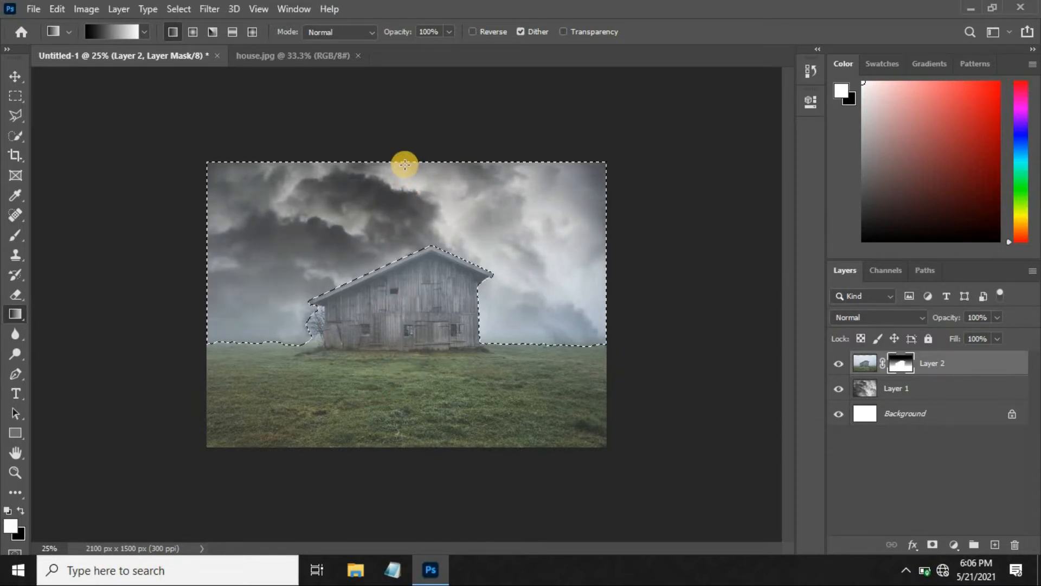
scroll(404, 163, "up", 3)
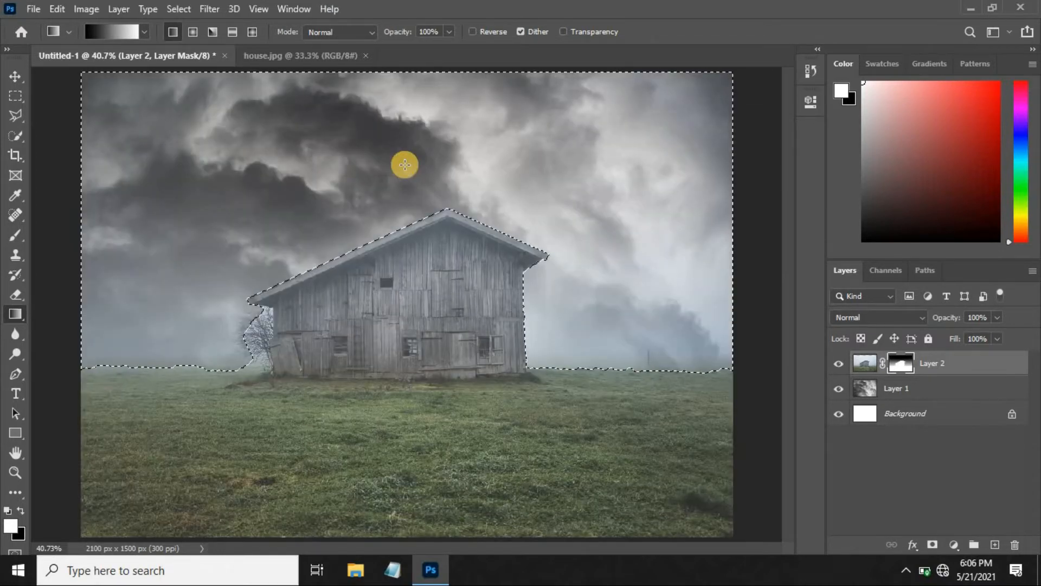
left_click(19, 81)
key("ctrl+d")
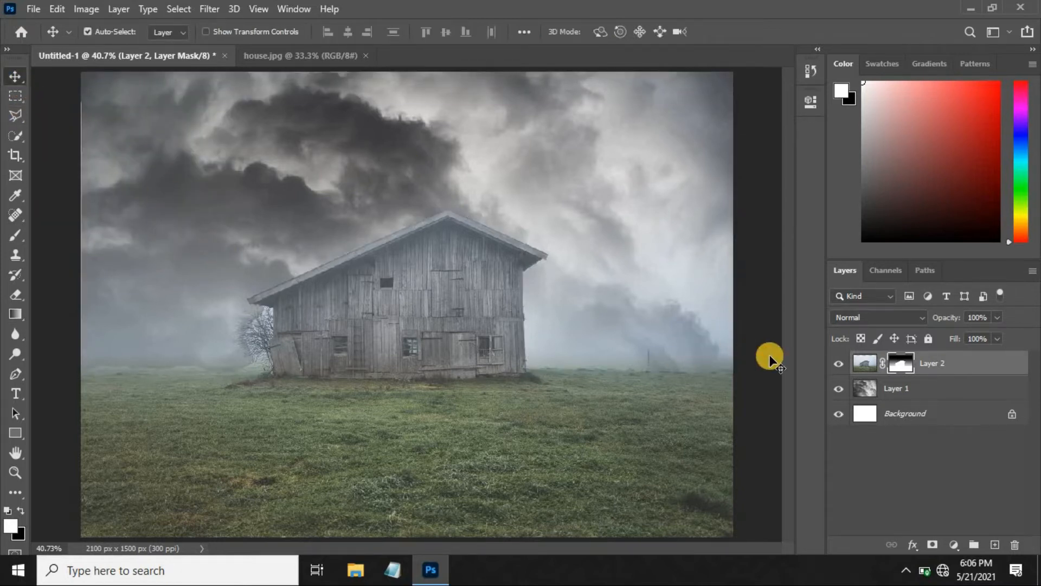
Enlarge the masked house layer slightly so it extends just past the canvas edges.
key("ctrl+t")
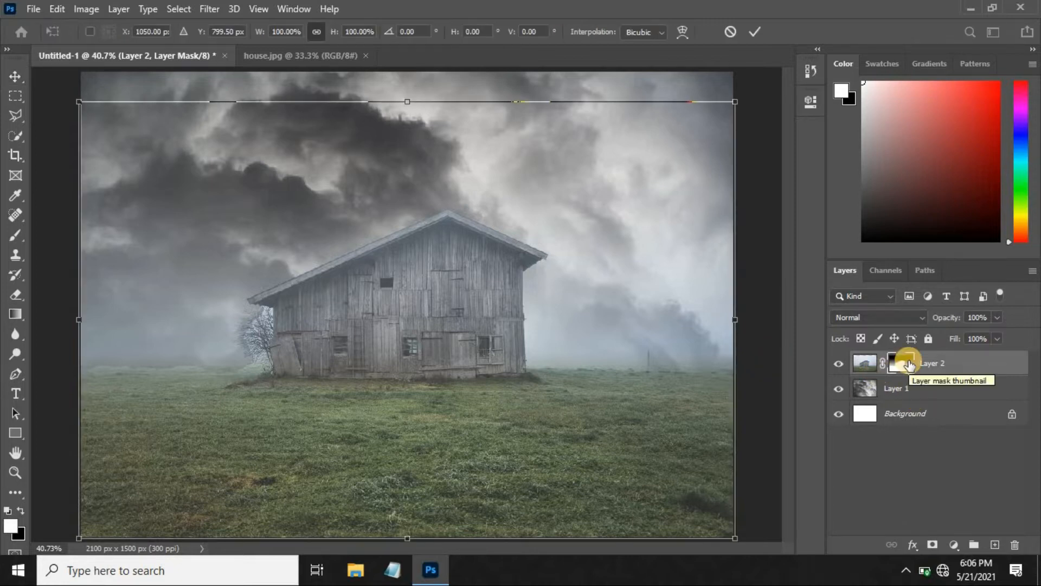
key("ctrl+minus")
left_click_drag(673, 495, 678, 500)
key("Return")
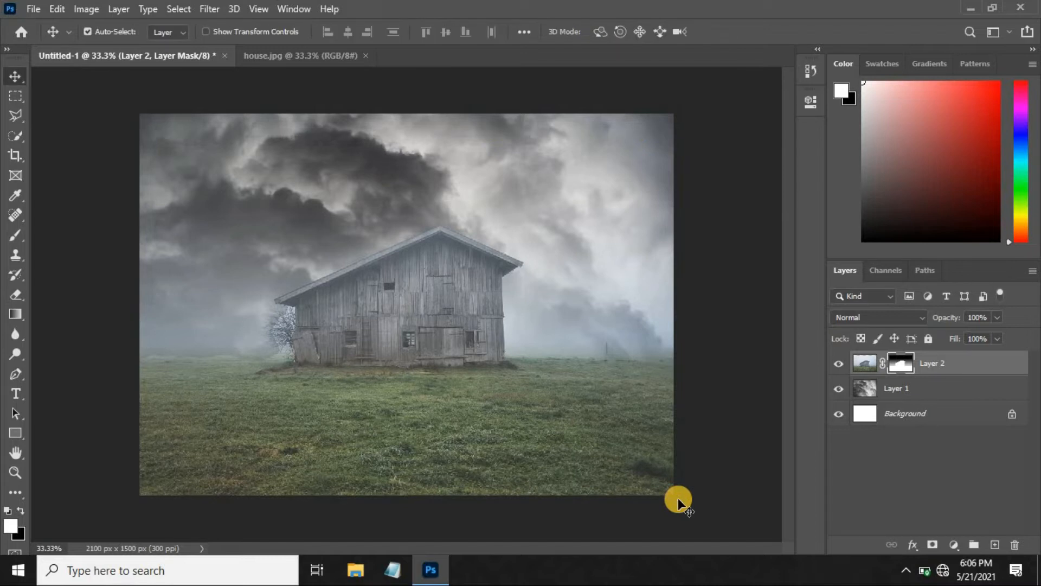
key("ctrl+0")
Add a Curves adjustment clipped to the house layer, lowering the RGB midtones and moving the black point inward.
left_click(954, 544)
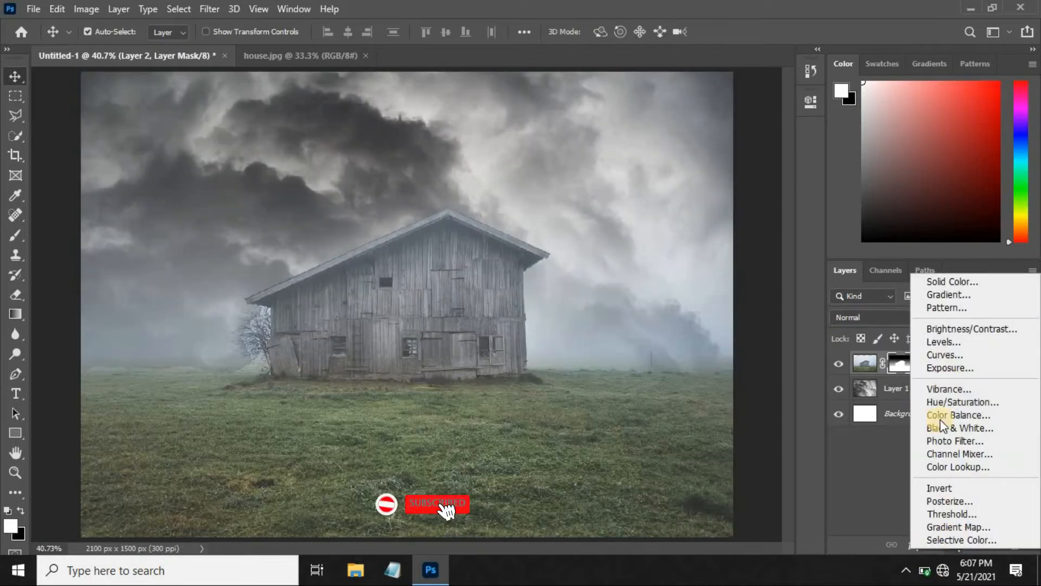
left_click(946, 354)
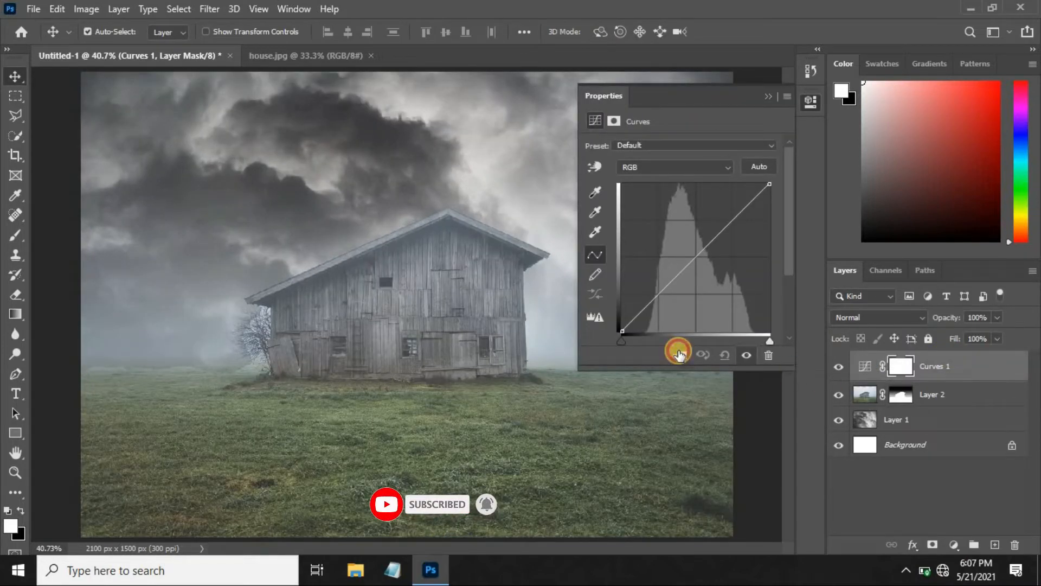
left_click(679, 354)
left_click_drag(693, 257, 706, 266)
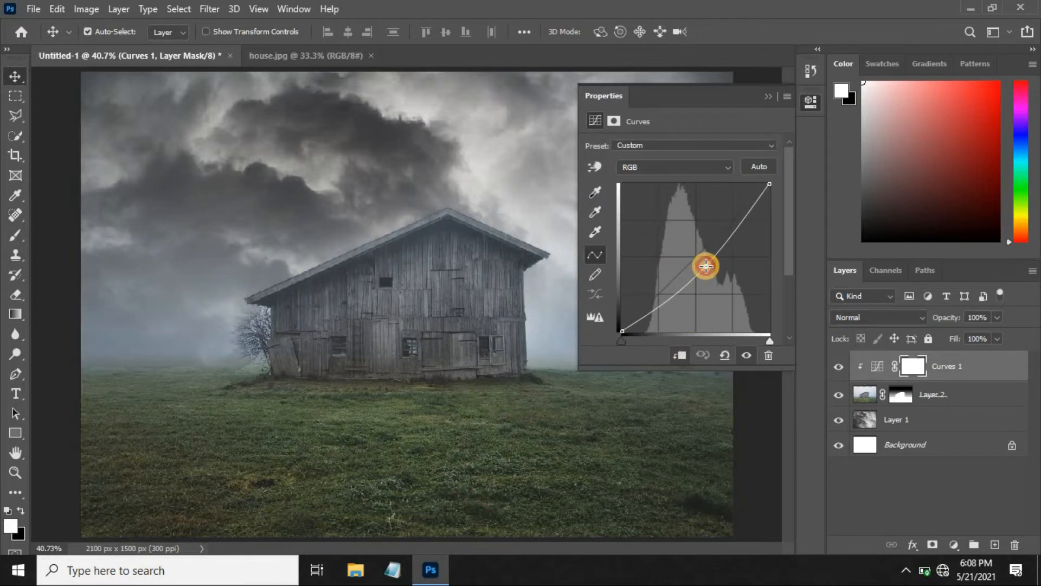
left_click_drag(627, 343, 632, 337)
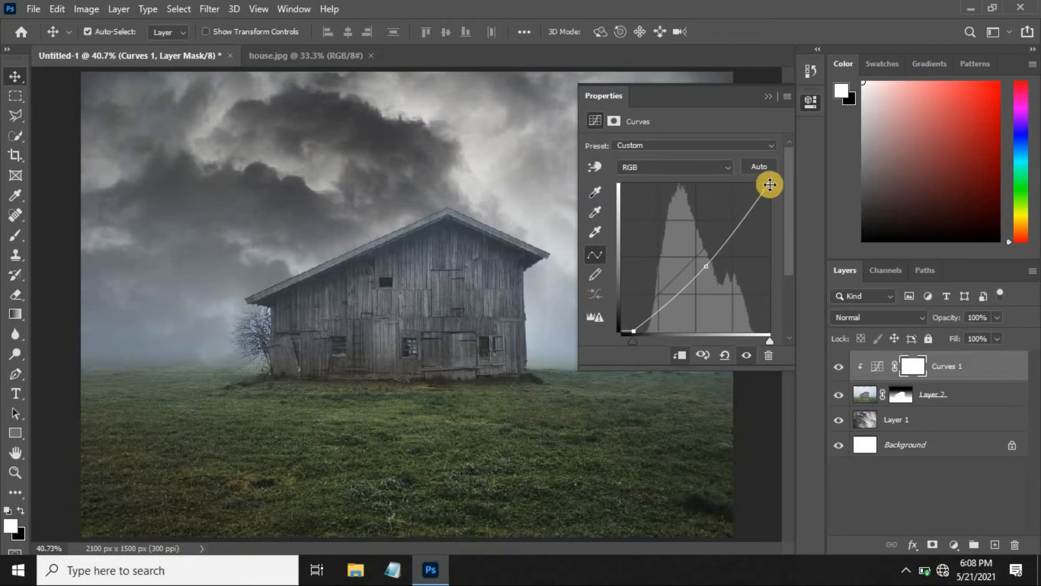
Lower the Blue channel's midtones slightly in the Curves adjustment and move its black and white points slightly inward.
left_click(721, 167)
left_click(649, 214)
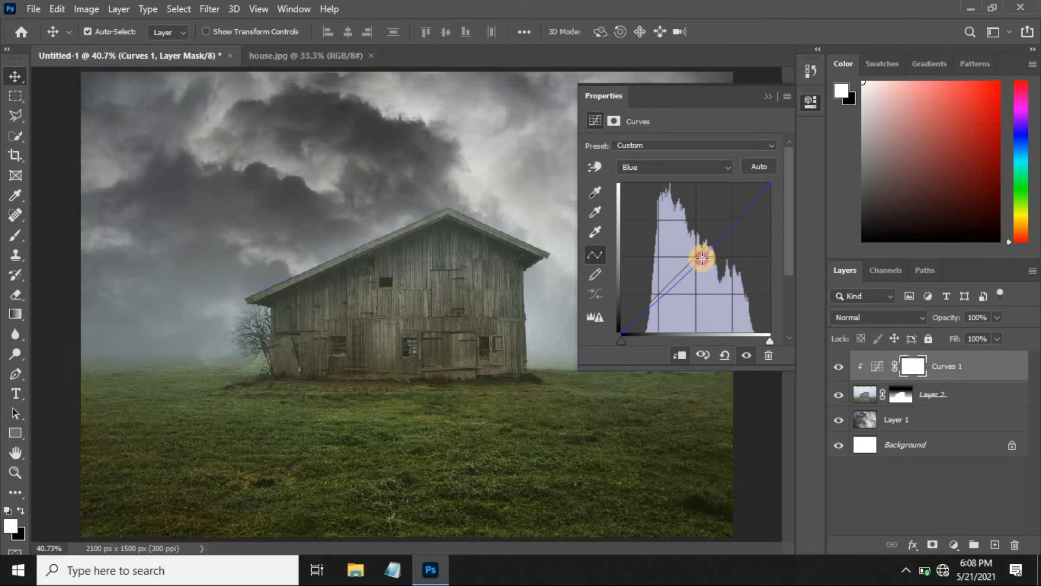
mouse_move(625, 340)
left_mouse_down()
mouse_move(636, 339)
mouse_move(626, 339)
left_mouse_up()
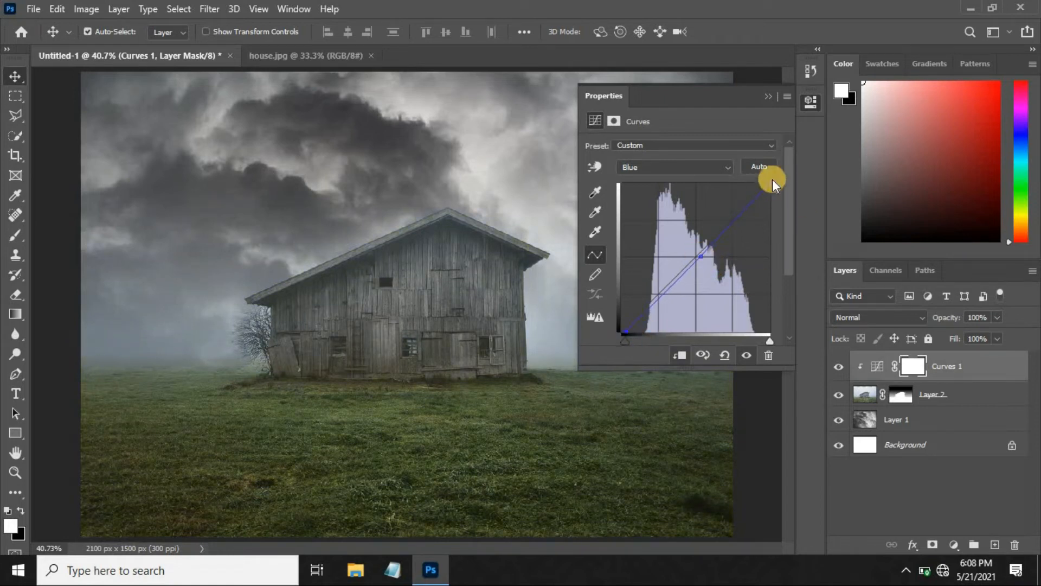
left_click_drag(770, 183, 766, 186)
left_click(763, 94)
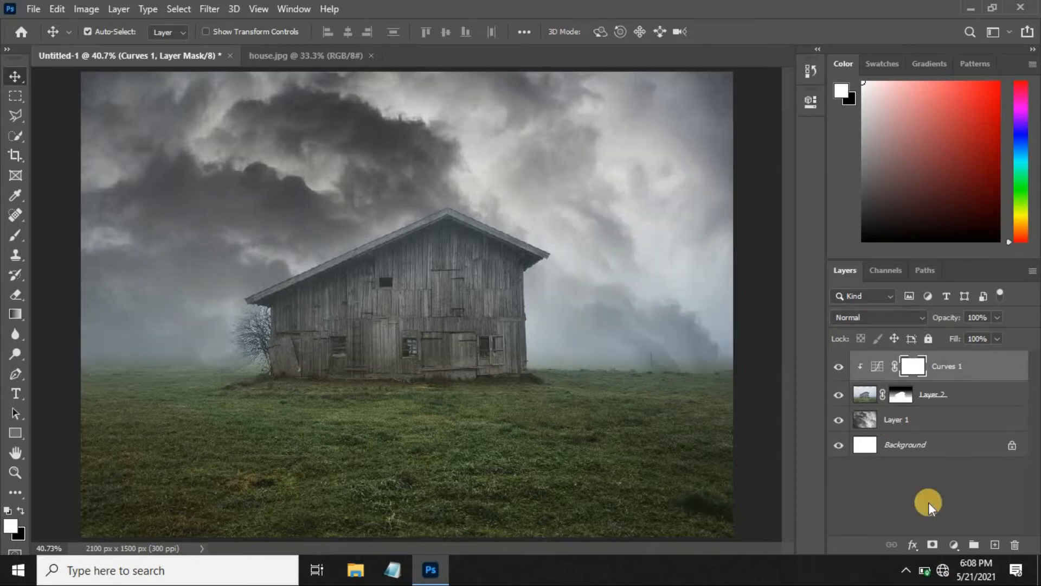
Add a clipped Vibrance adjustment above the curves with Vibrance -63 and Saturation +43.
left_click(951, 542)
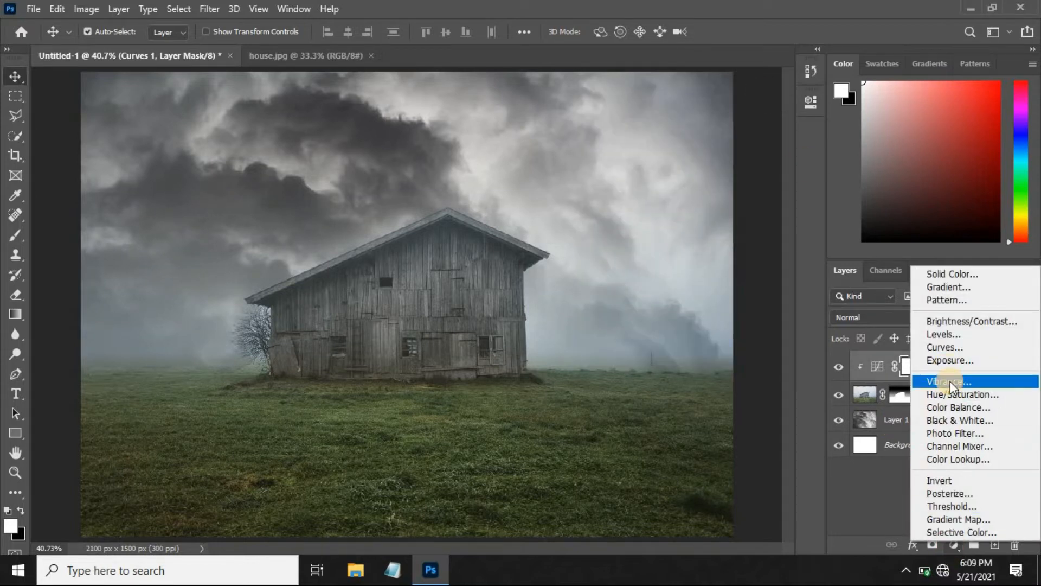
left_click(950, 382)
left_click_drag(681, 160, 723, 197)
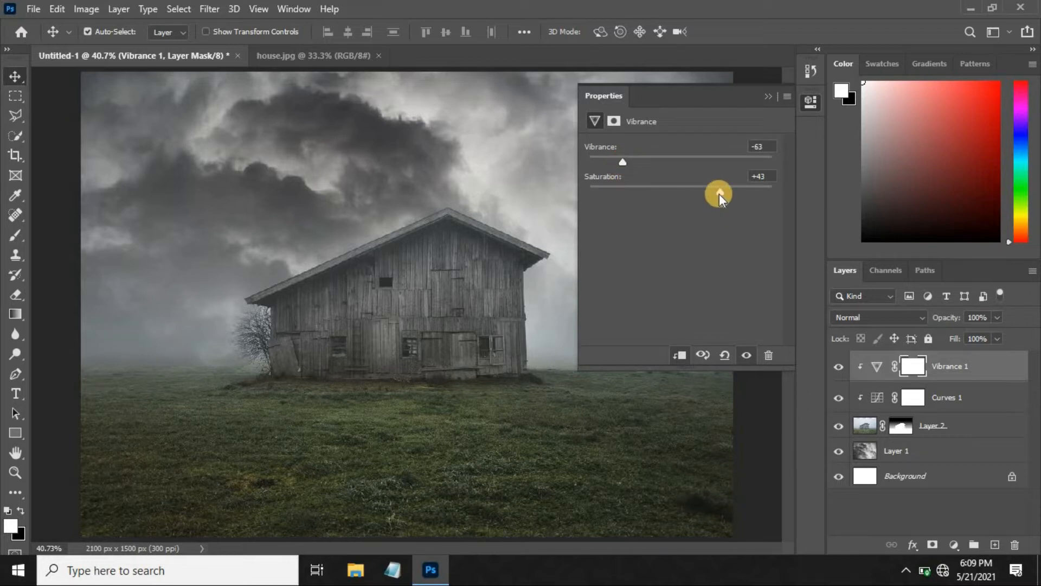
left_click(772, 100)
Draw a black-to-white linear gradient upward from the canvas's bottom edge on the Vibrance mask to restore the foreground grass colour.
key("alt+[")
key("alt+[")
left_click(15, 314)
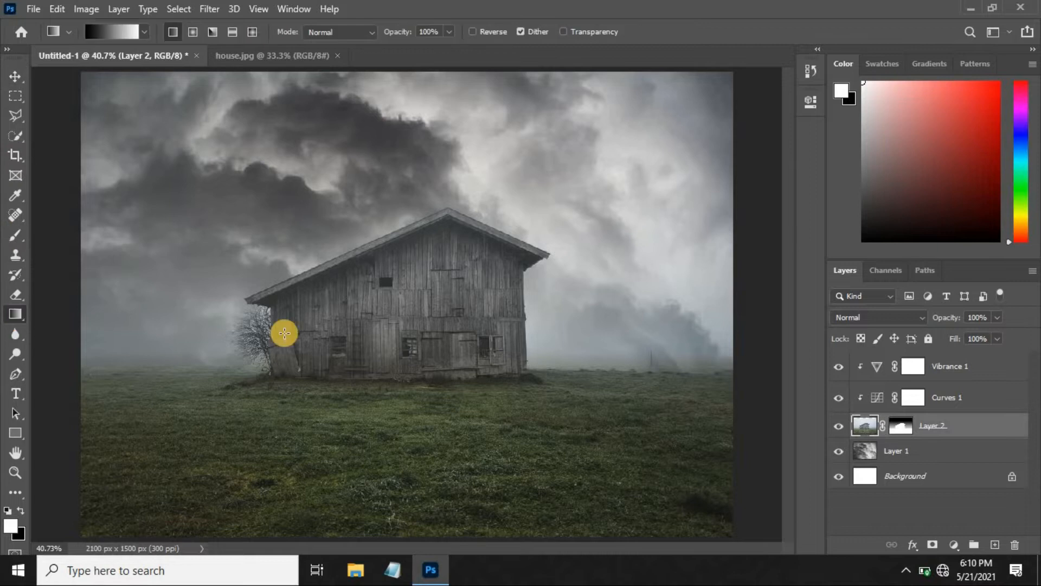
key("ctrl+minus")
left_click(915, 367)
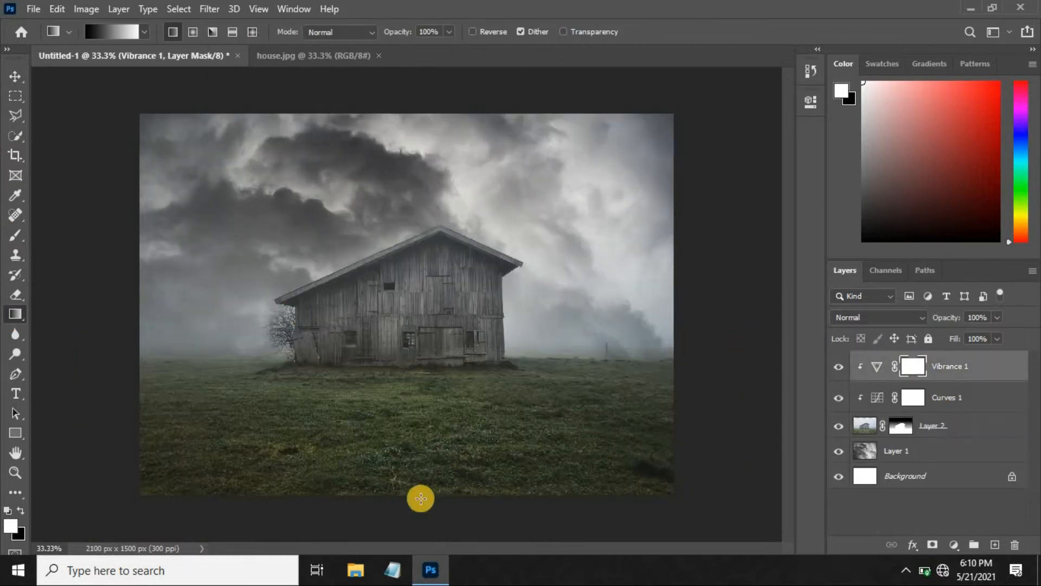
left_click_drag(419, 494, 411, 404)
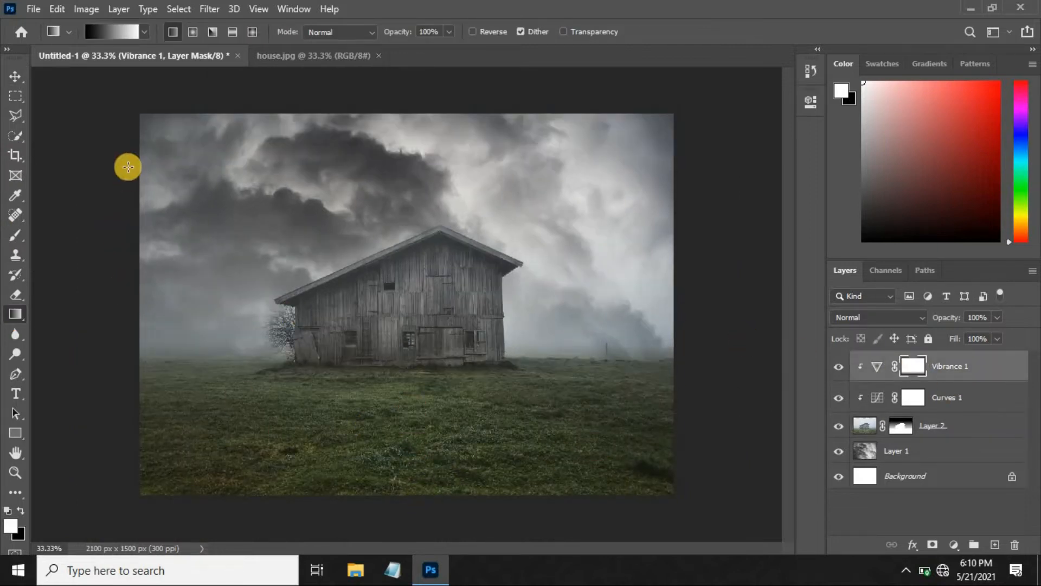
Apply a Brightness/Contrast adjustment directly to the house layer with Brightness -40 and Contrast 35.
left_click(16, 76)
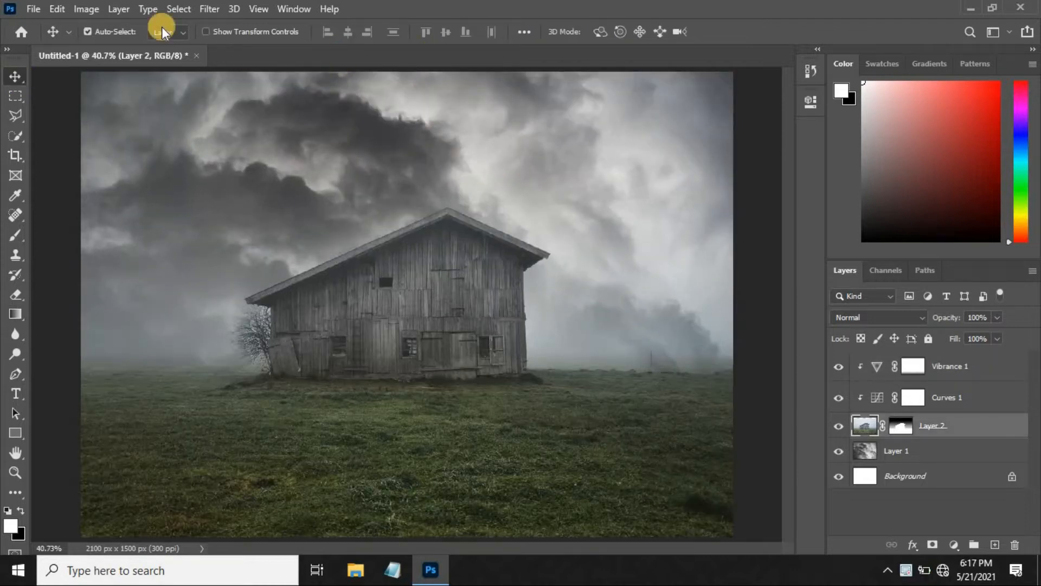
left_click(87, 9)
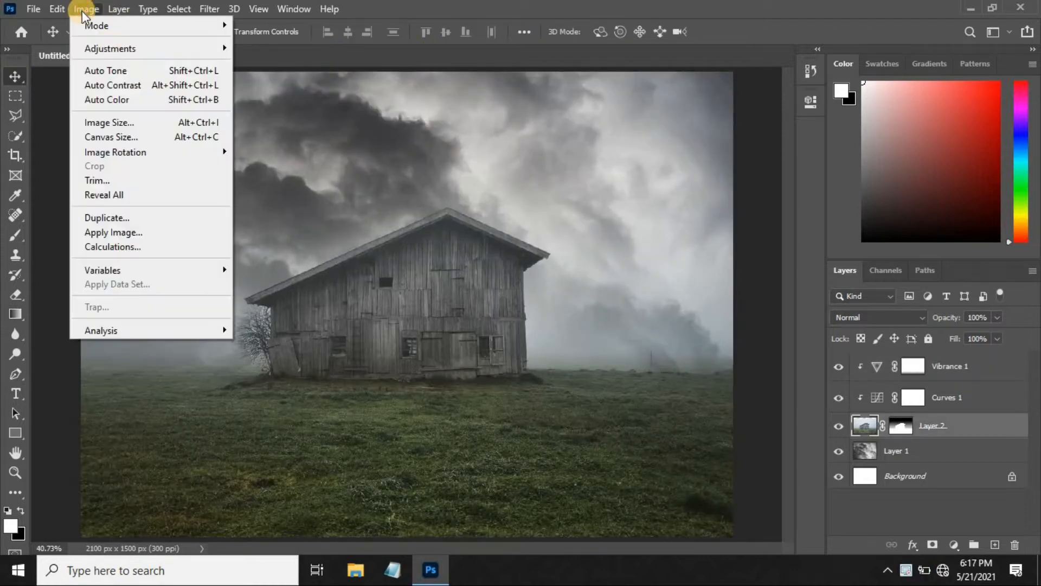
mouse_move(125, 44)
left_click(293, 48)
type("-40")
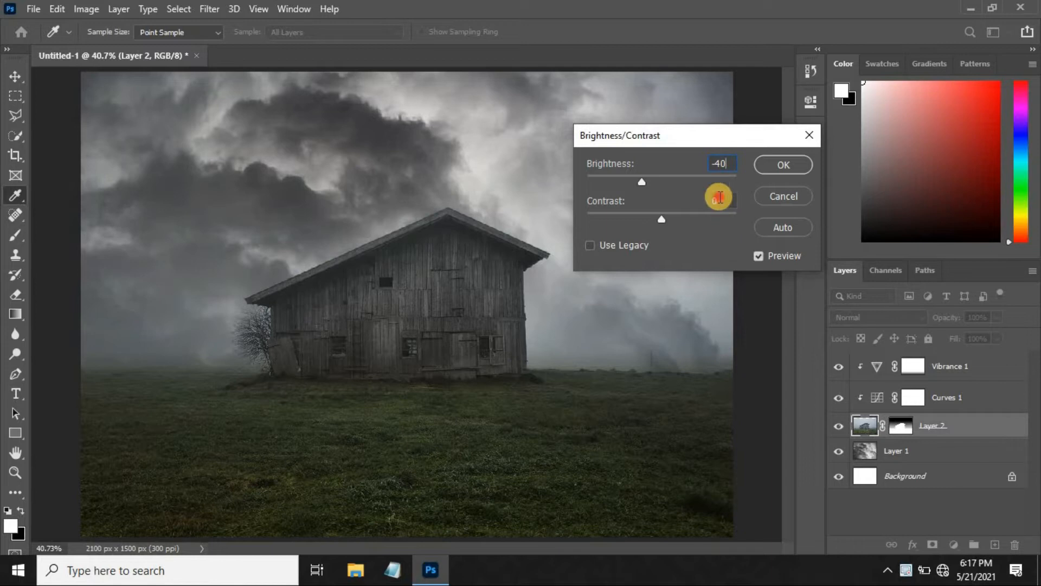
type("35")
left_click(777, 175)
key("v")
left_click(683, 225)
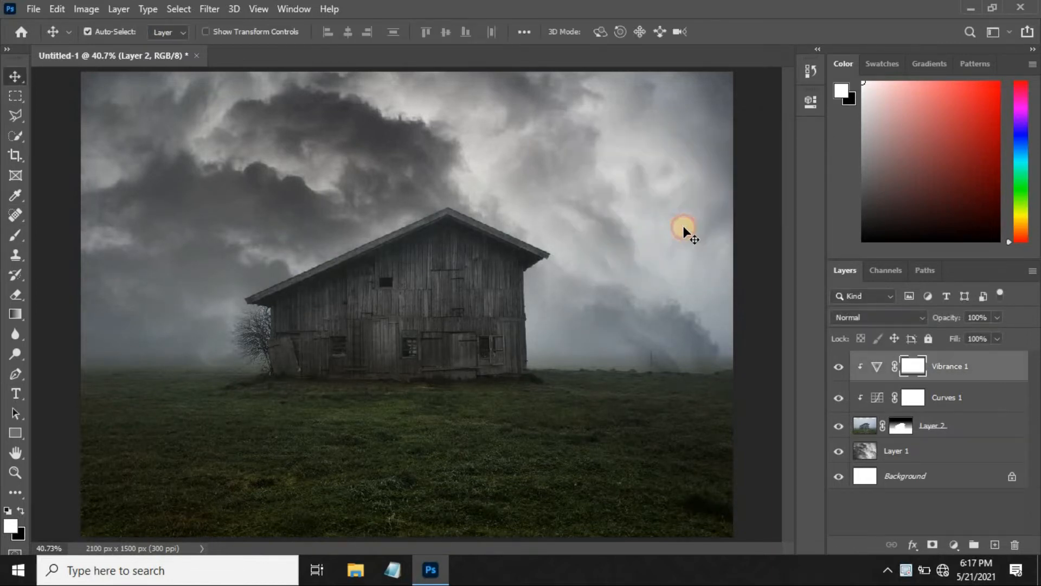
Apply Levels to the storm clouds layer with the midtone input at 0.92 and the white input at 240.
left_click(879, 451)
left_click(86, 9)
mouse_move(106, 47)
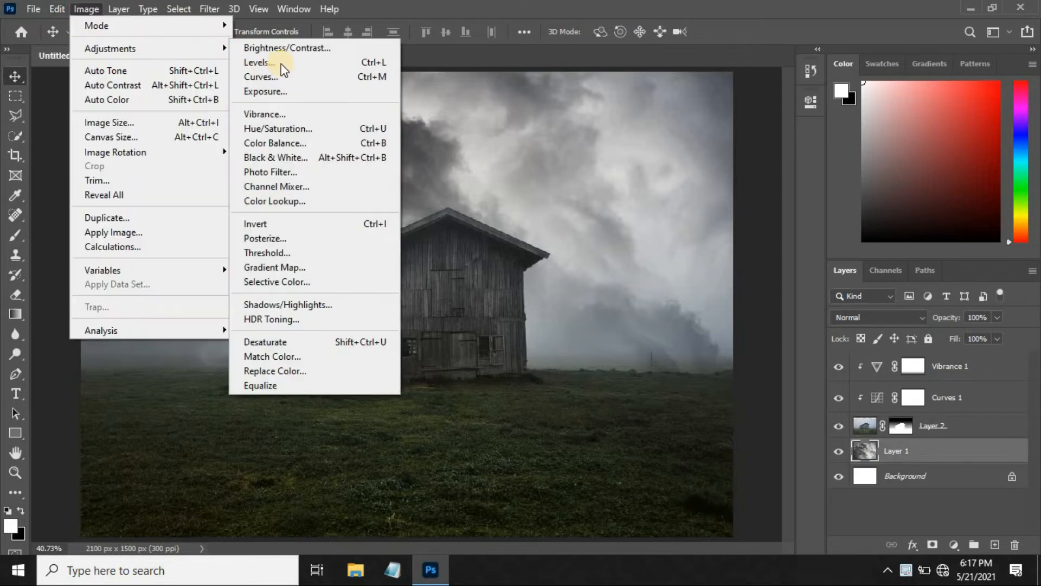
left_click(294, 61)
mouse_move(519, 245)
left_mouse_down()
mouse_move(530, 245)
mouse_move(515, 244)
left_mouse_up()
mouse_move(616, 246)
left_mouse_down()
mouse_move(627, 245)
mouse_move(616, 245)
left_mouse_up()
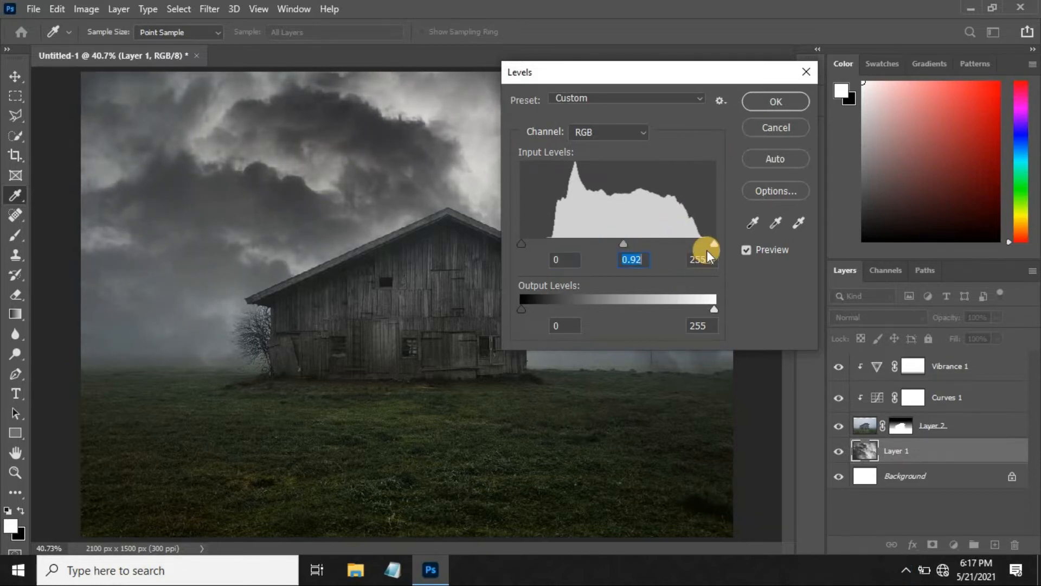
left_click_drag(713, 243, 703, 242)
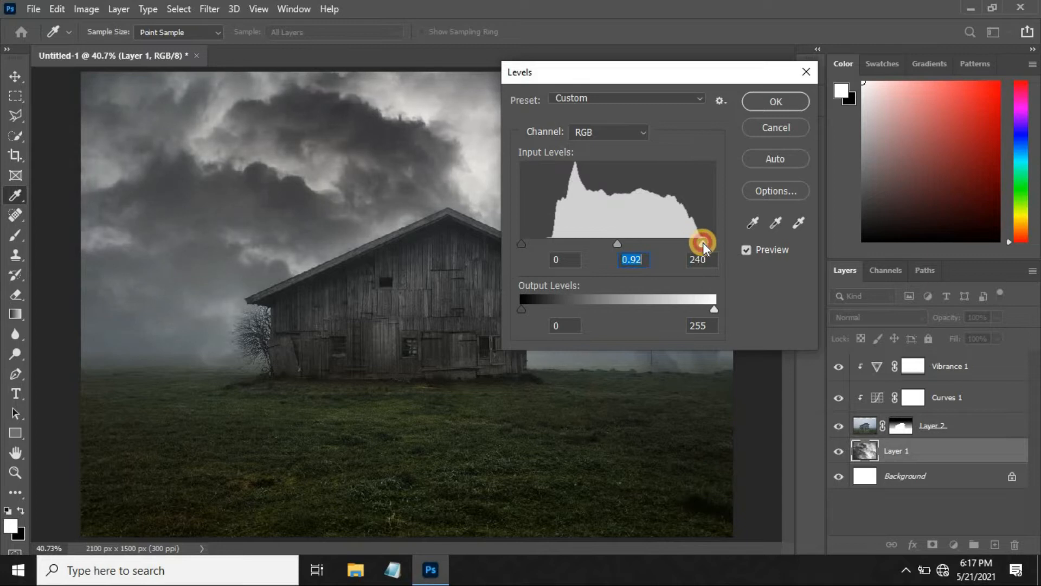
left_click(776, 101)
left_click(590, 195)
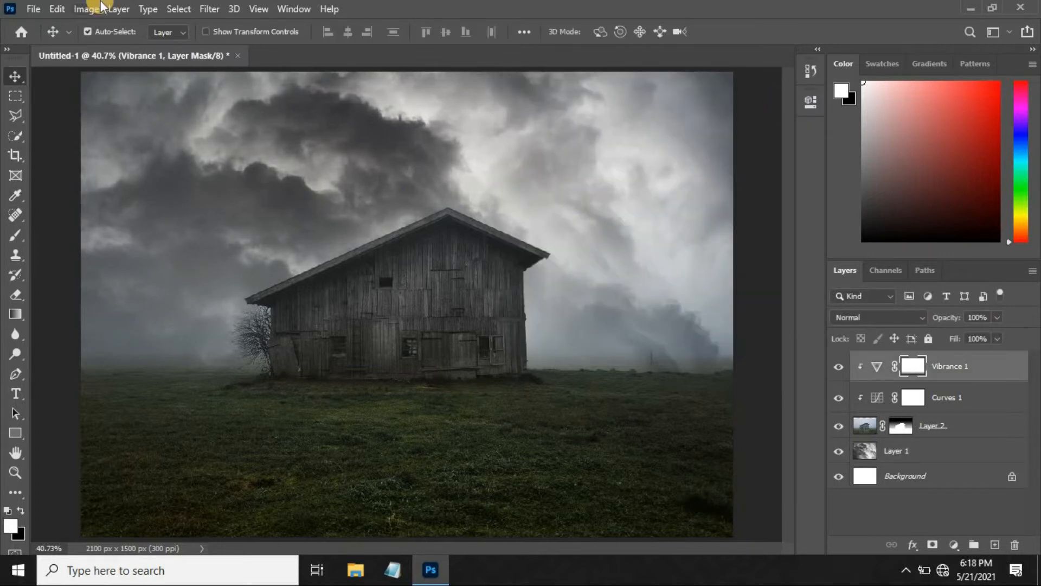
Open the UFO.J05.2k image and bring the UFO into the barn composite as a new layer.
left_click(25, 11)
left_click(42, 37)
left_click(535, 128)
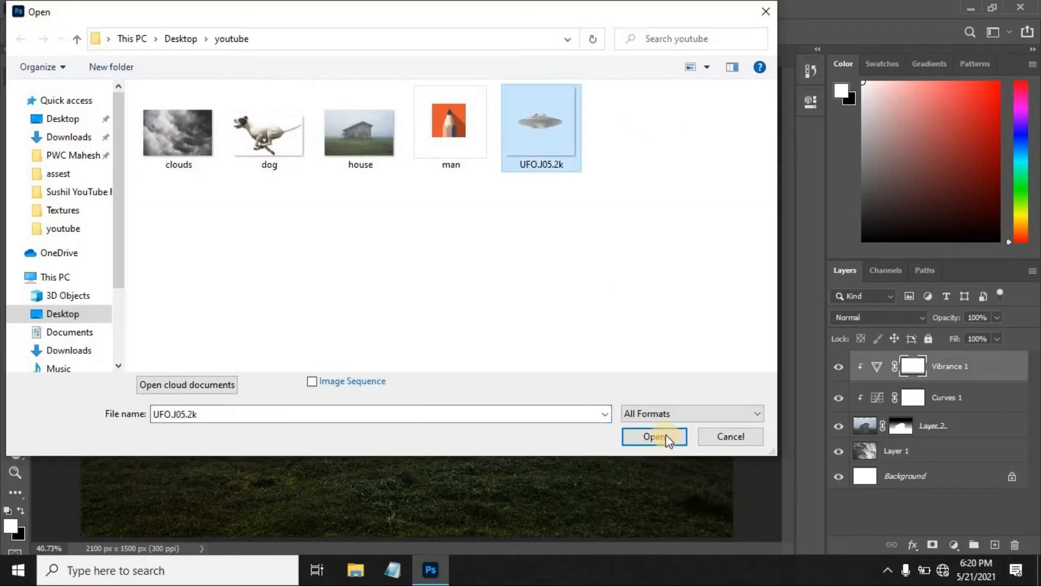
left_click(660, 434)
left_click_drag(421, 304, 423, 195)
Scale the UFO down to just under a quarter of the canvas width and place it in the sky above the barn roof.
key("ctrl+t")
left_click_drag(630, 294, 515, 214)
left_click_drag(452, 212, 442, 148)
left_click_drag(492, 178, 481, 167)
key("Return")
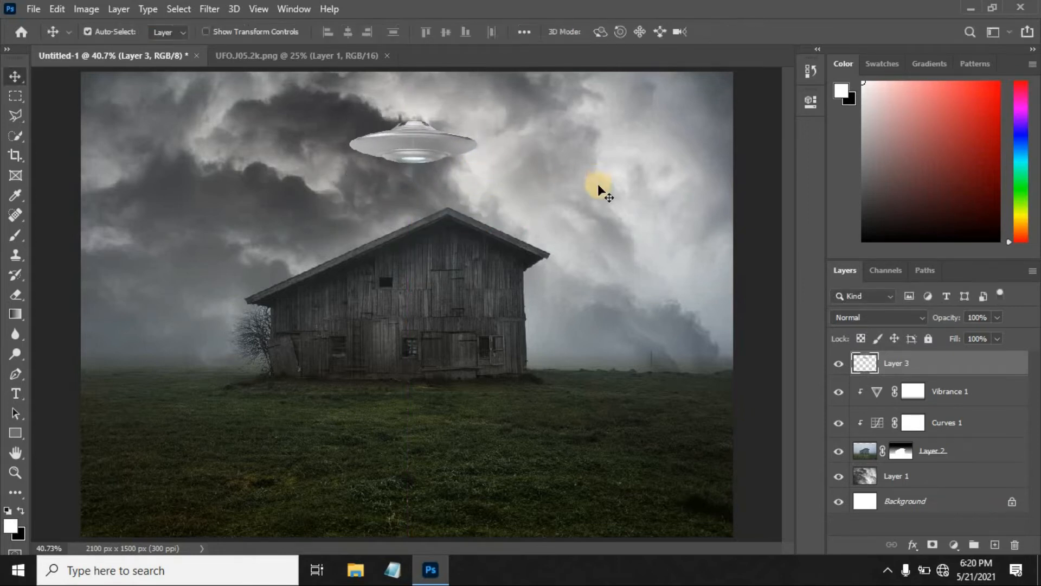
key("ctrl+t")
left_click_drag(481, 170, 489, 180)
key("Return")
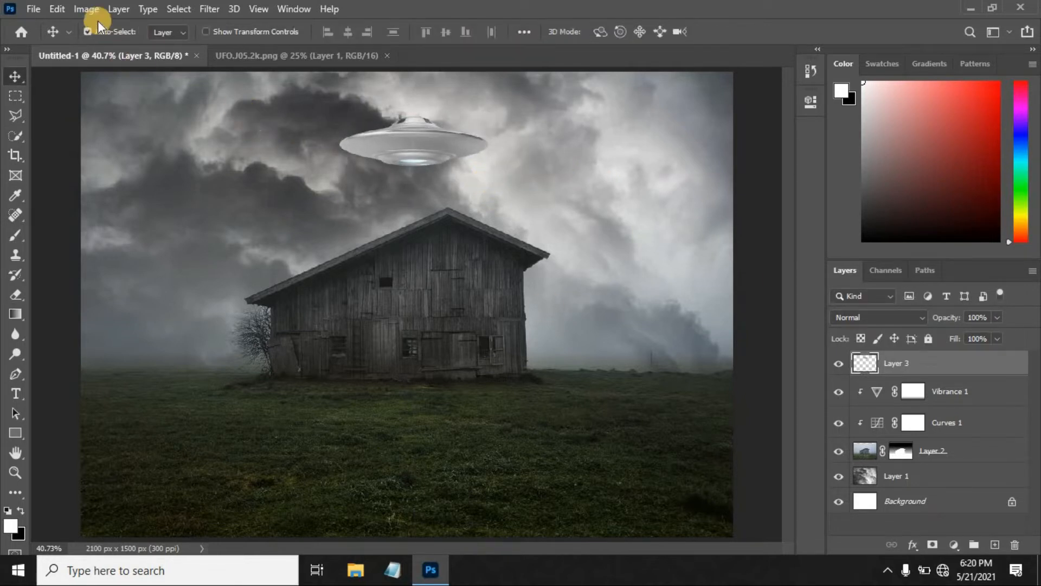
Apply a Vibrance adjustment to the UFO layer with Vibrance +32 and Saturation -38.
left_click(86, 7)
mouse_move(112, 49)
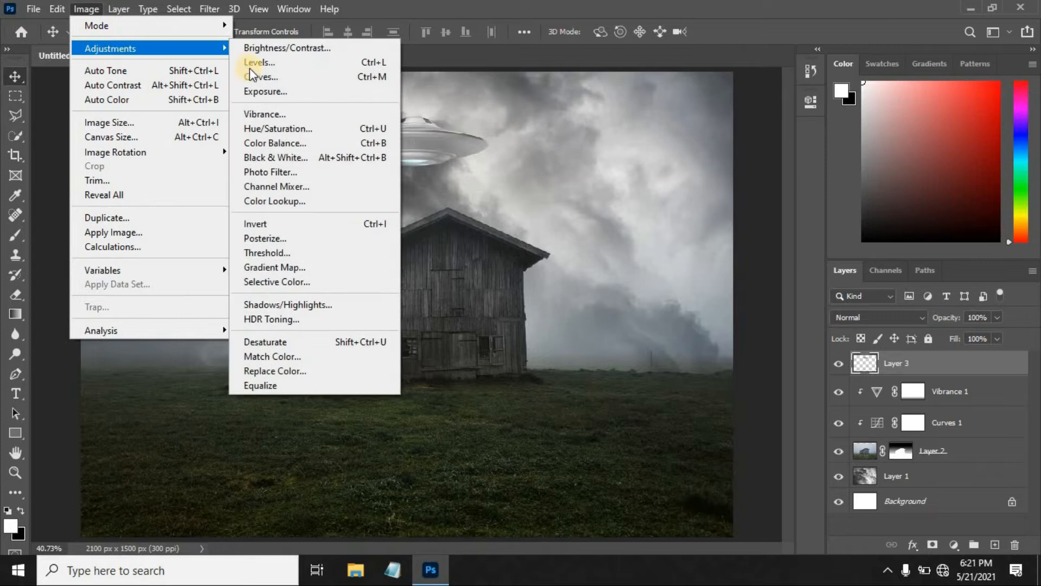
left_click(271, 114)
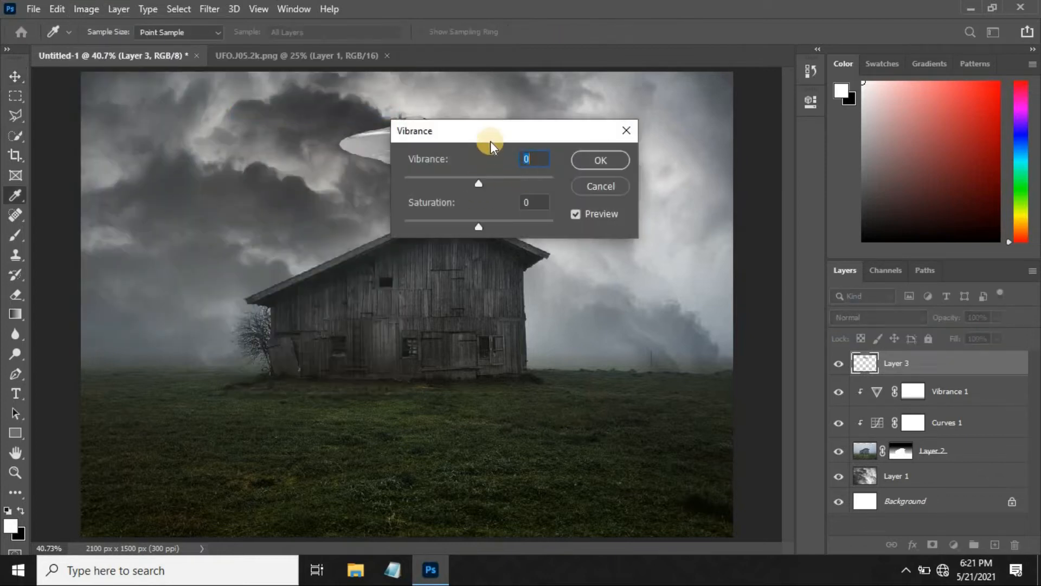
left_click_drag(601, 174, 603, 175)
left_click_drag(577, 217, 551, 214)
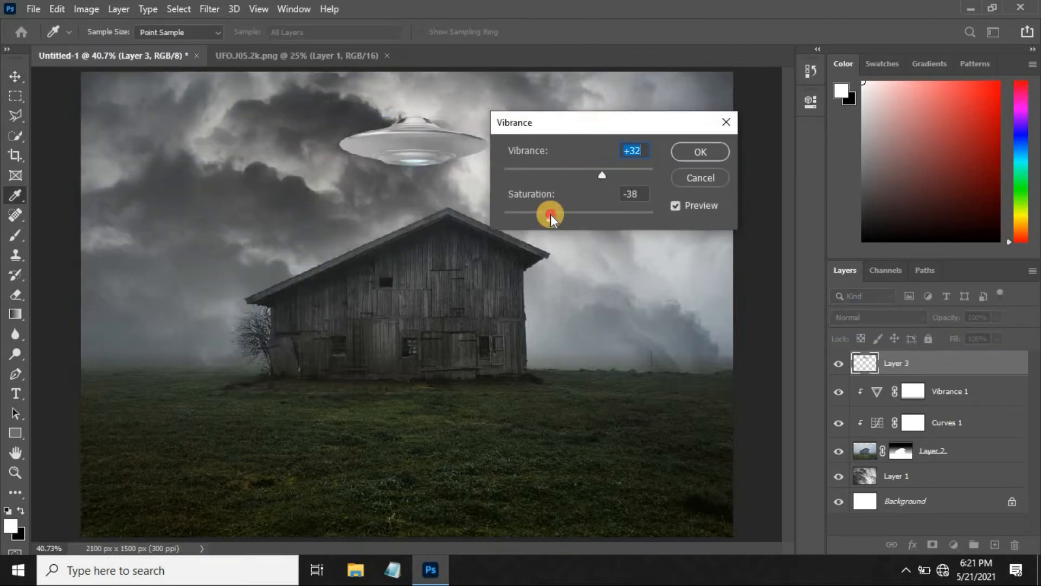
left_click(685, 152)
Apply the Camera Raw Filter to the UFO layer with Clarity +17, Exposure +0.10 and Contrast about -13.
left_click(209, 8)
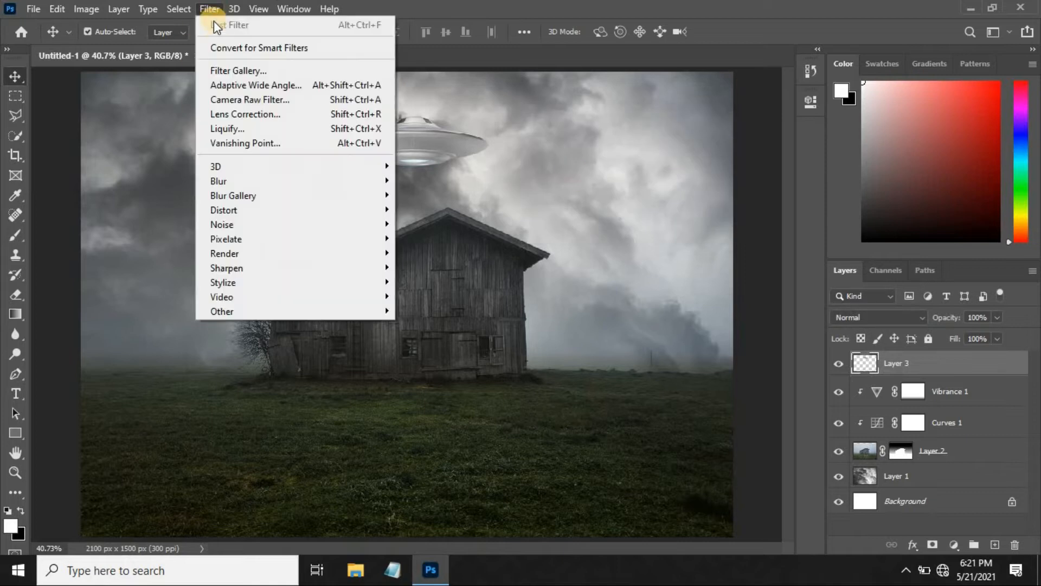
left_click(235, 99)
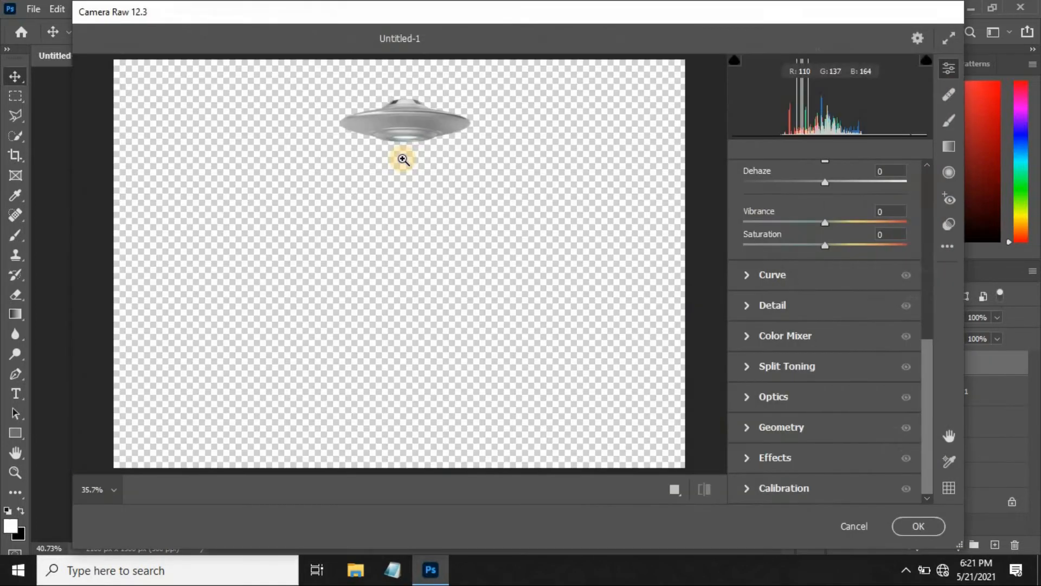
scroll(925, 336, "up", 3)
left_click_drag(832, 292, 839, 295)
scroll(922, 291, "up", 2)
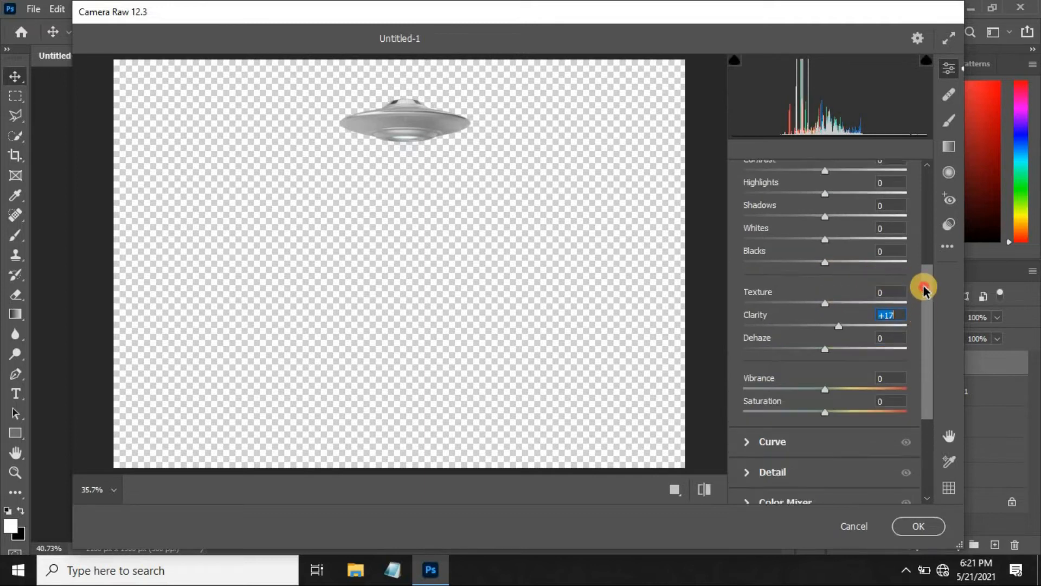
left_click_drag(827, 206, 808, 226)
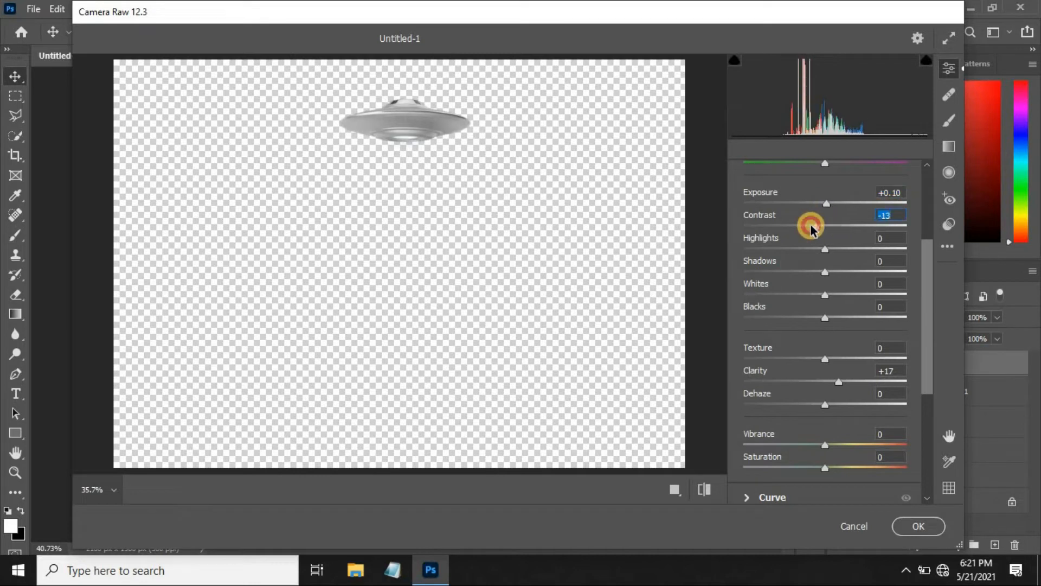
left_click(824, 249)
left_click(915, 526)
Duplicate the UFO layer and apply a horizontal Motion Blur at a 0° angle to the copy.
left_click(913, 391)
left_click(911, 364)
key("ctrl+j")
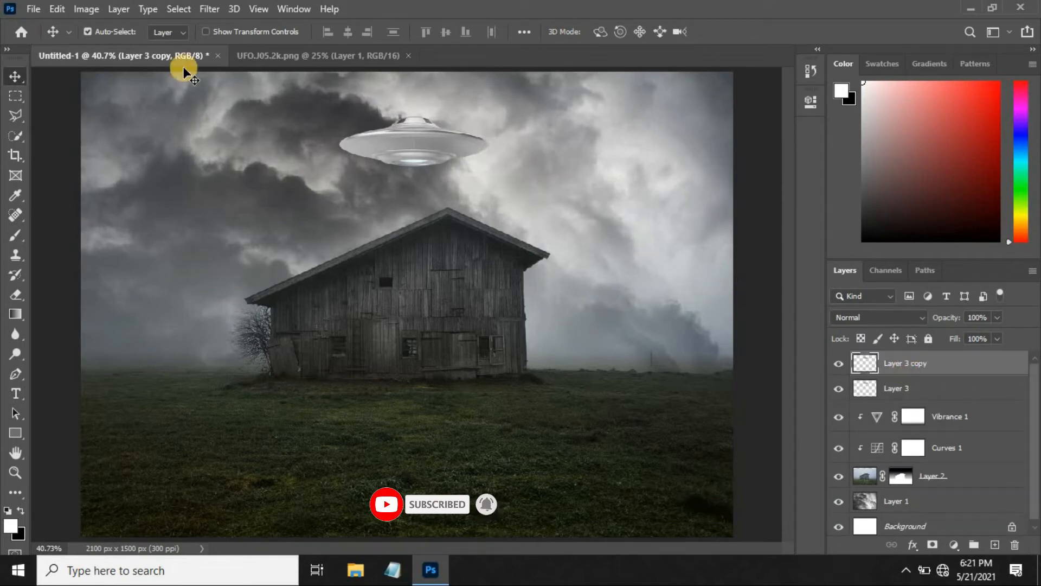
left_click(210, 7)
mouse_move(260, 181)
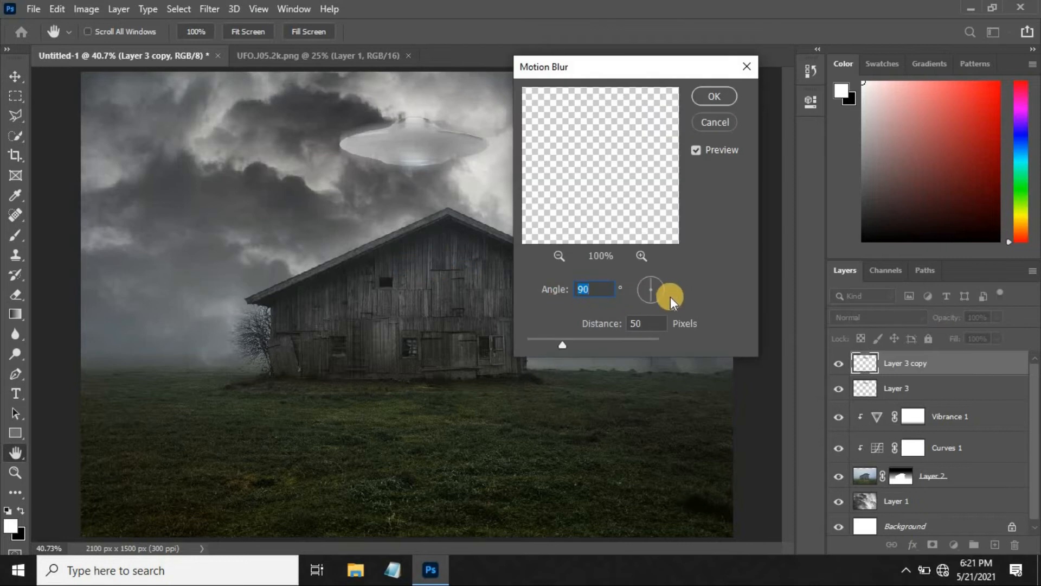
left_click_drag(653, 279, 669, 291)
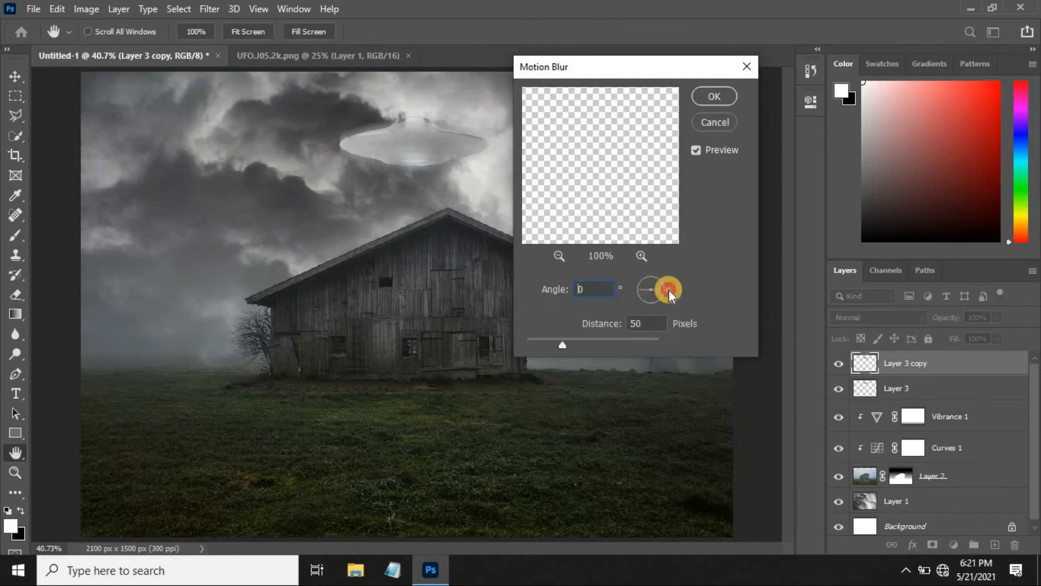
left_click_drag(563, 344, 576, 347)
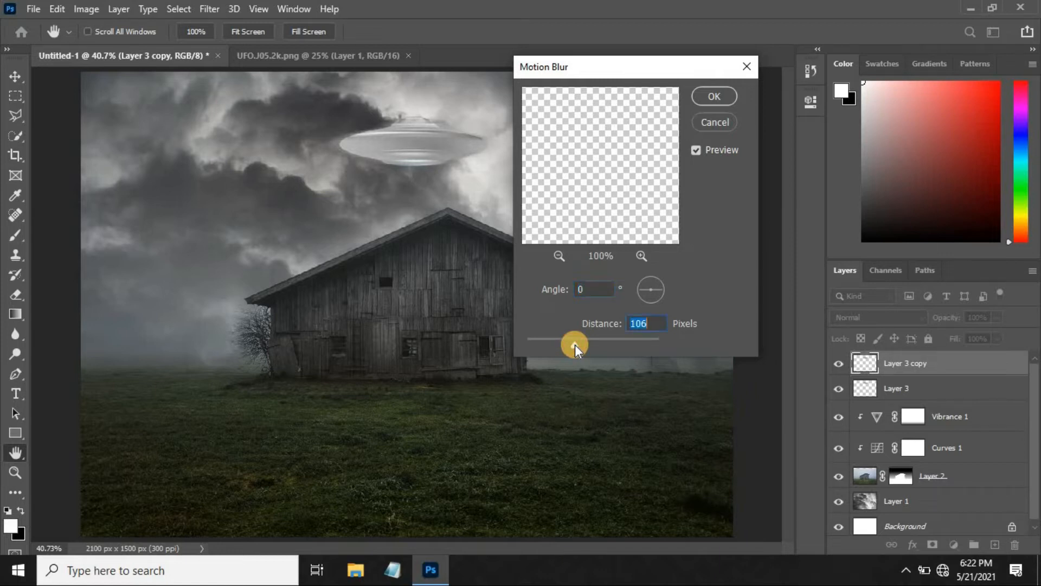
type("50")
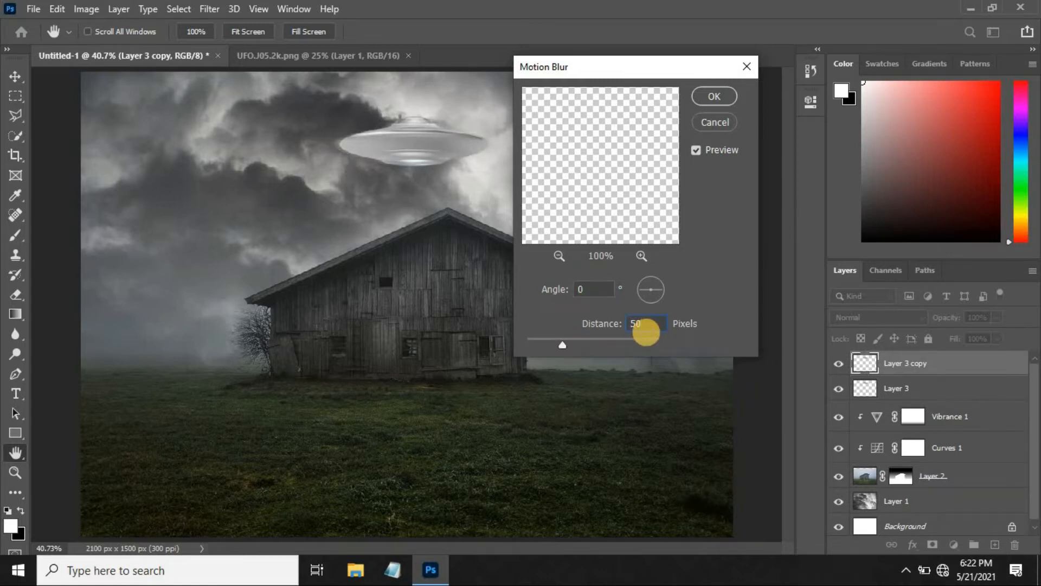
key("BackSpace")
type("5")
left_click(711, 97)
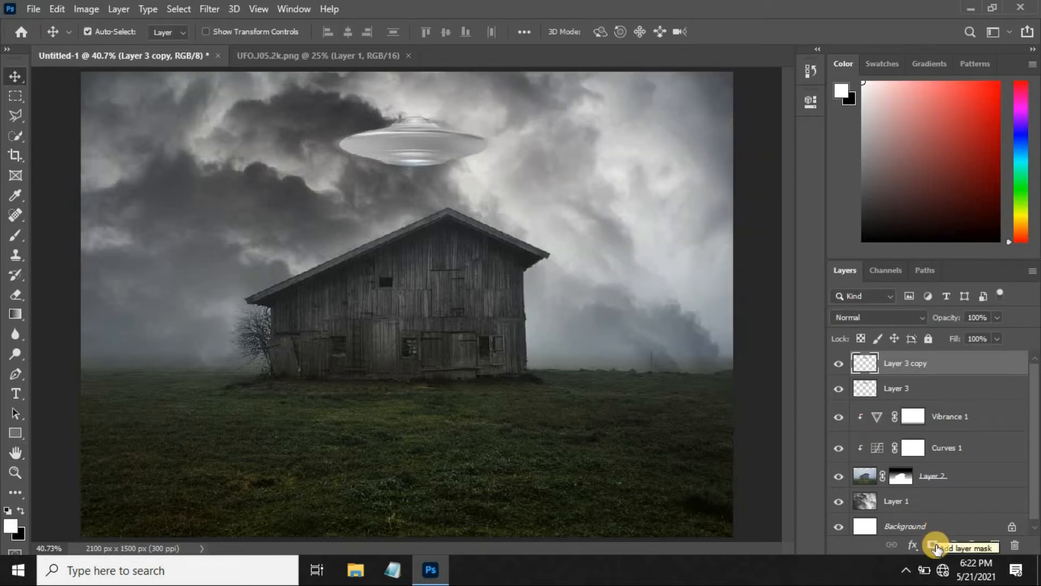
Add a layer mask to the blurred UFO copy and erase over the underside's centre to reveal the sharp light below.
left_click(935, 546)
scroll(477, 298, "up", 2)
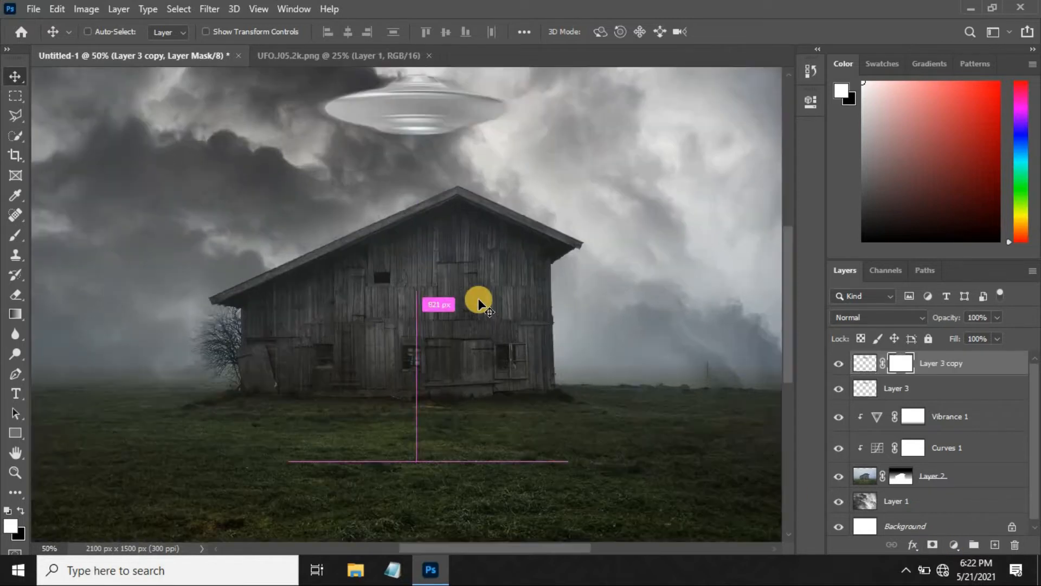
left_click_drag(479, 299, 441, 437)
left_click(16, 295)
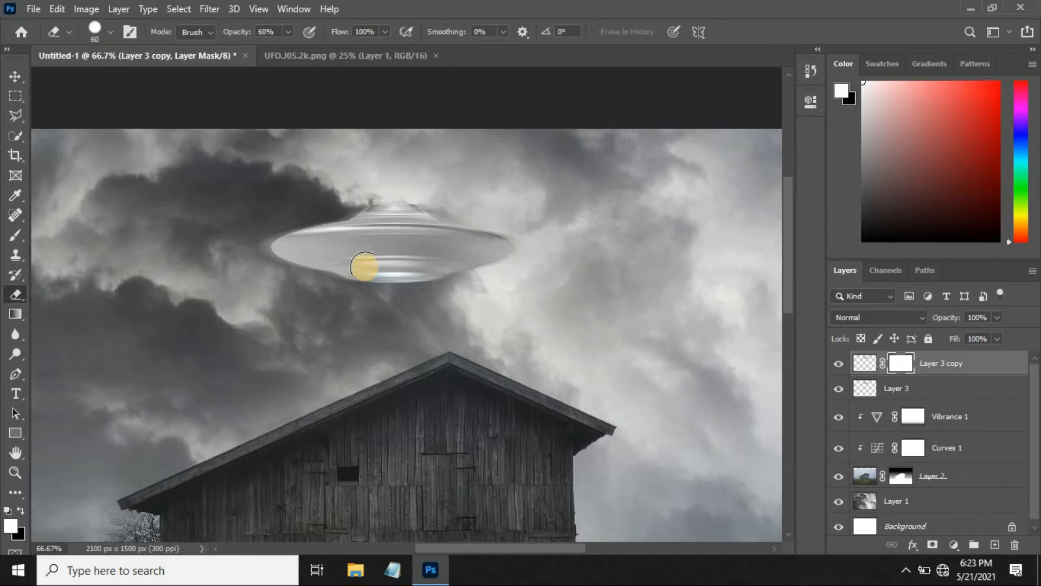
mouse_move(353, 271)
left_mouse_down()
mouse_move(427, 276)
mouse_move(415, 268)
mouse_move(367, 273)
mouse_move(418, 271)
left_mouse_up()
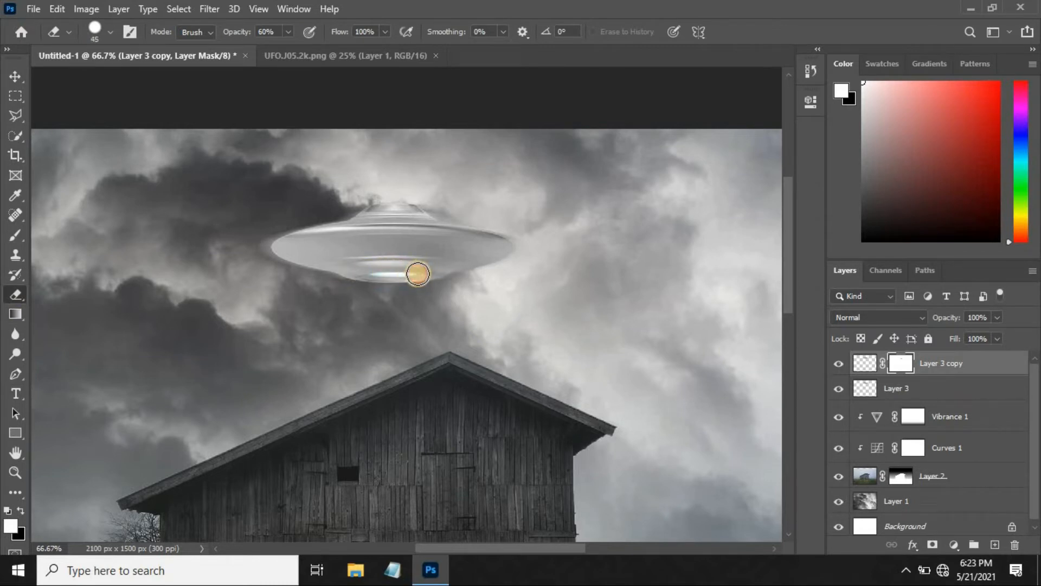
left_click(16, 76)
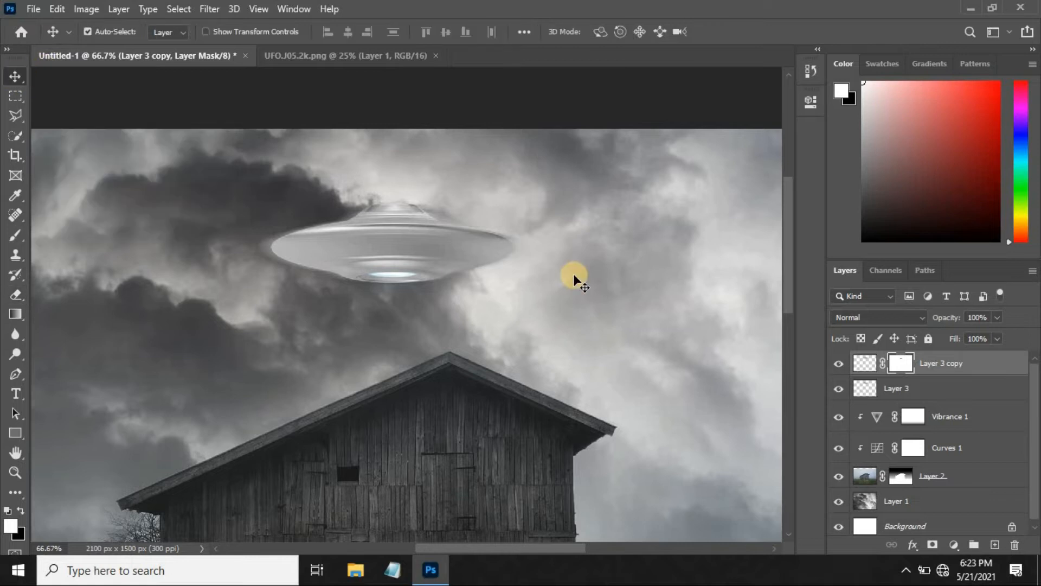
Draw a white rectangle of about 77 × 826 px from the UFO's underside down to the grass.
key("ctrl+0")
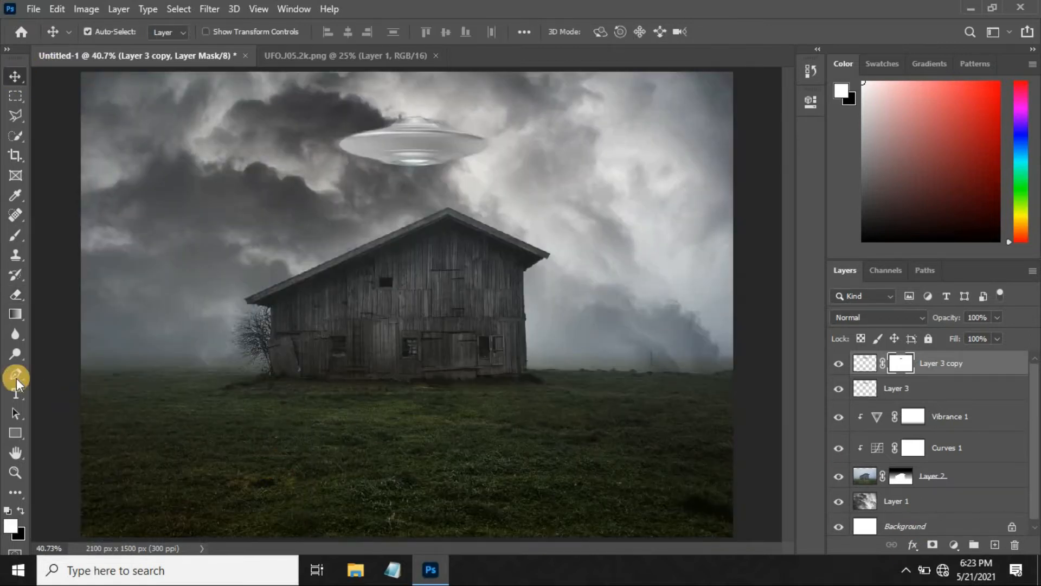
left_click(16, 433)
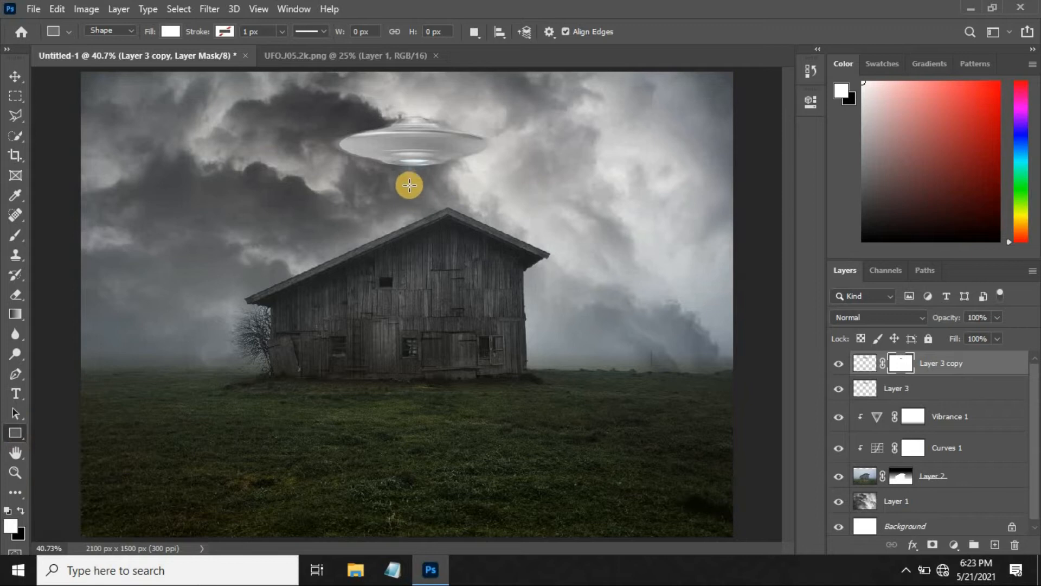
left_click_drag(404, 161, 427, 416)
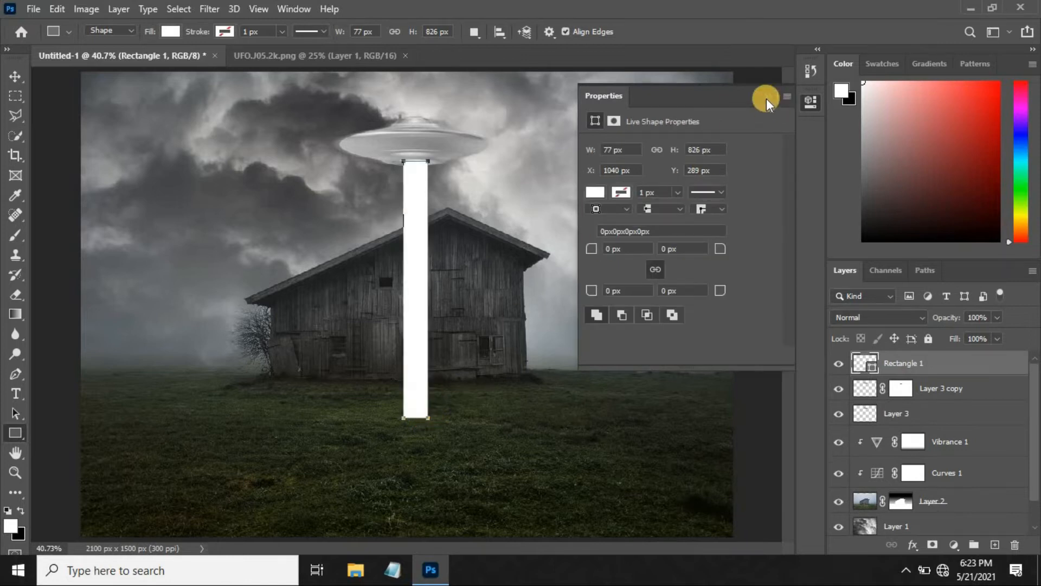
left_click(768, 96)
left_click(15, 78)
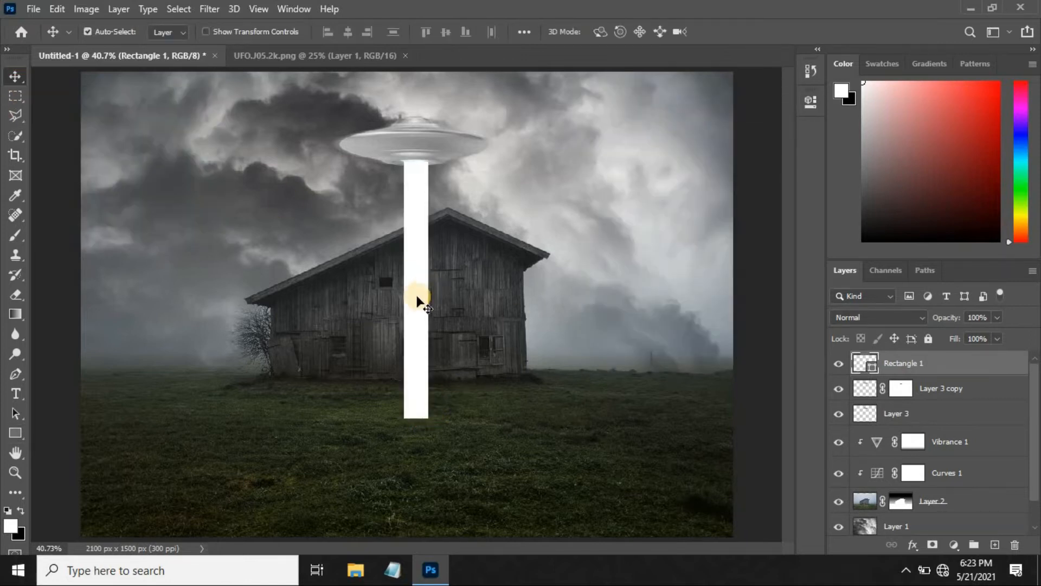
Convert the white rectangle's layer to a smart object.
left_click(892, 364)
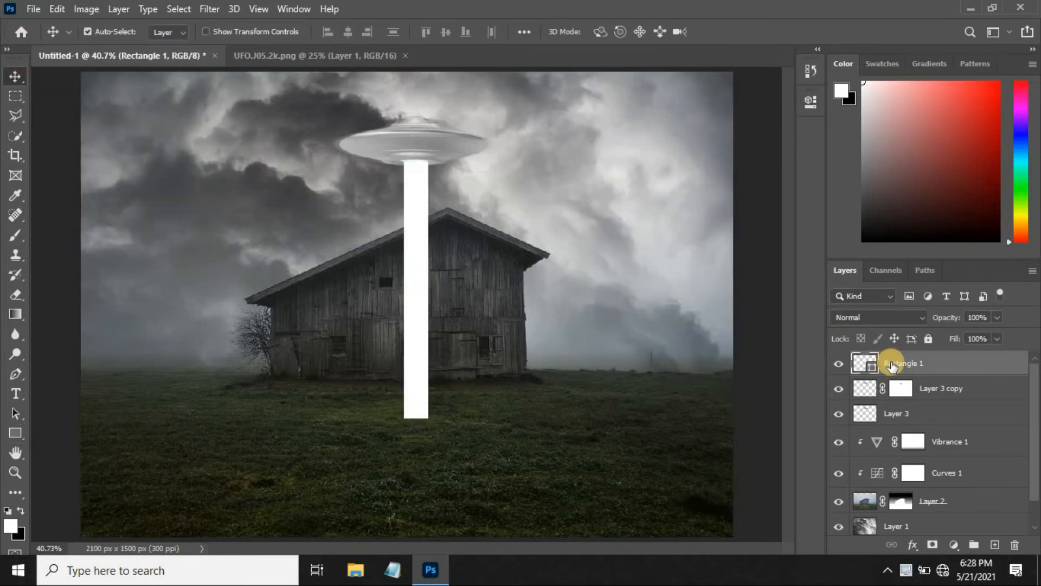
right_click(892, 364)
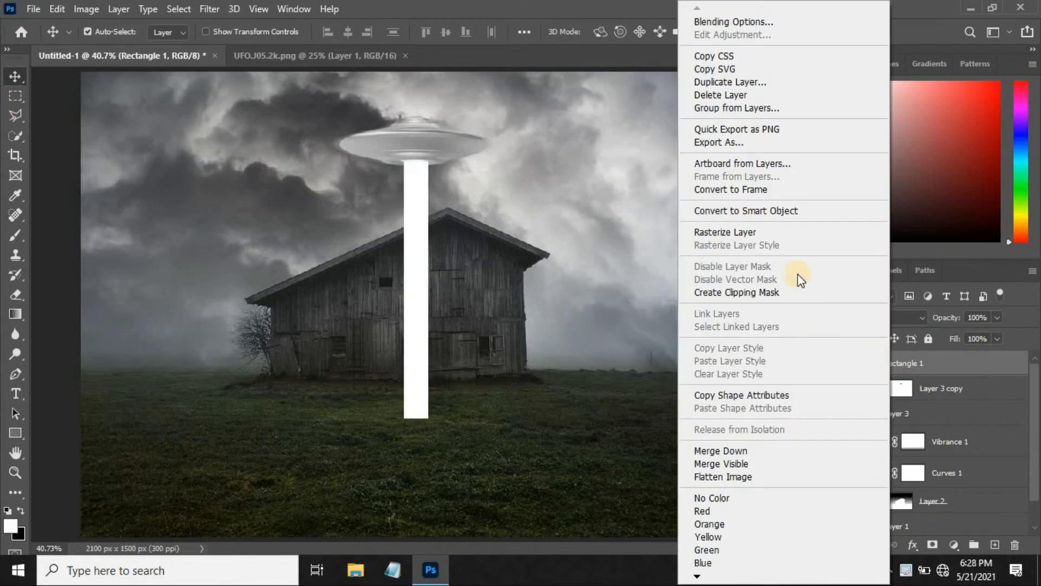
left_click(797, 209)
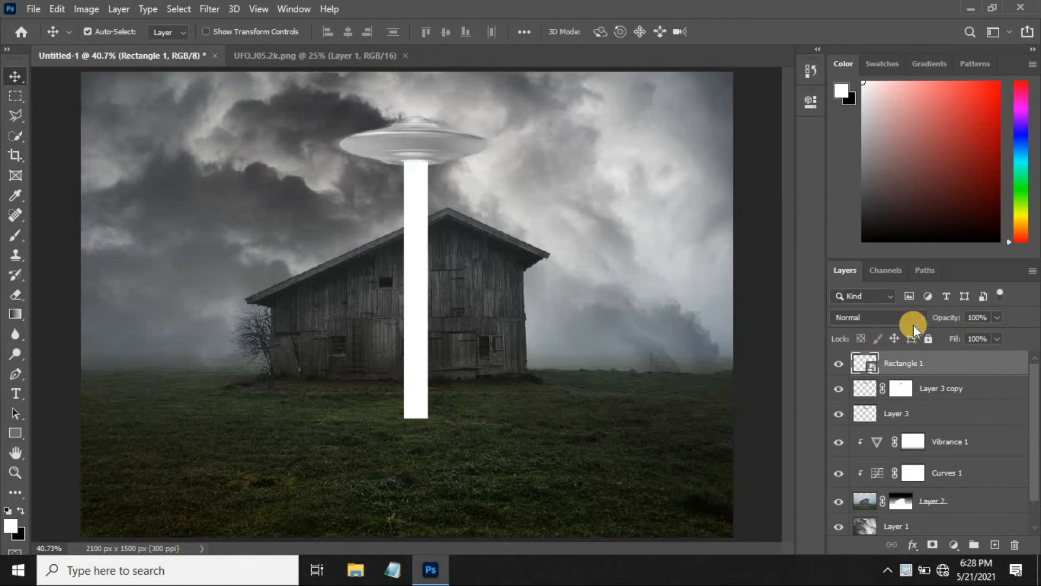
Apply a Gaussian Blur with a 60-pixel radius to the rectangle to turn it into a soft light beam.
left_click(211, 9)
mouse_move(251, 184)
left_click(438, 240)
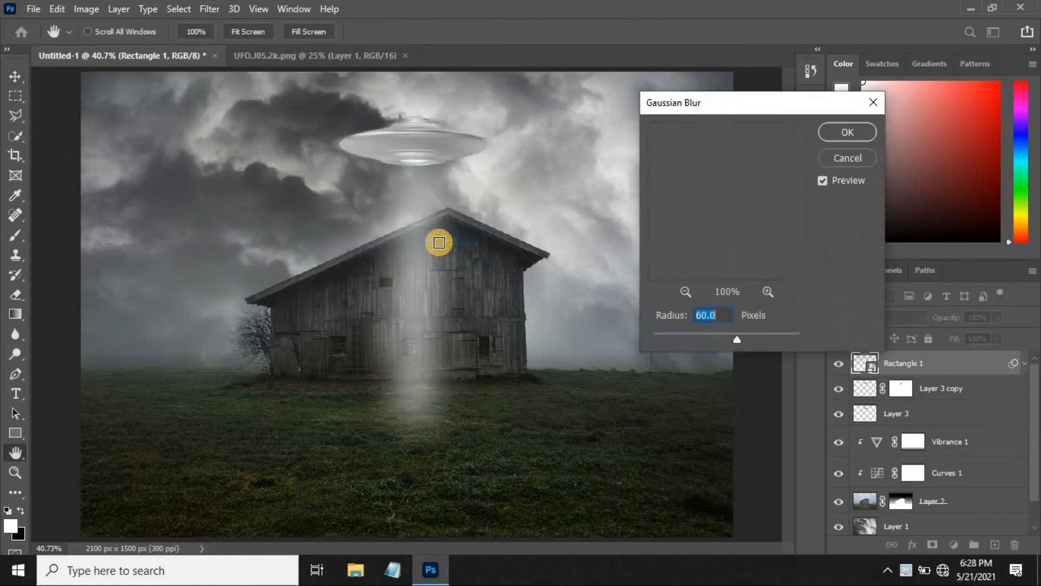
left_click(701, 312)
left_click_drag(702, 309, 675, 313)
left_click(835, 132)
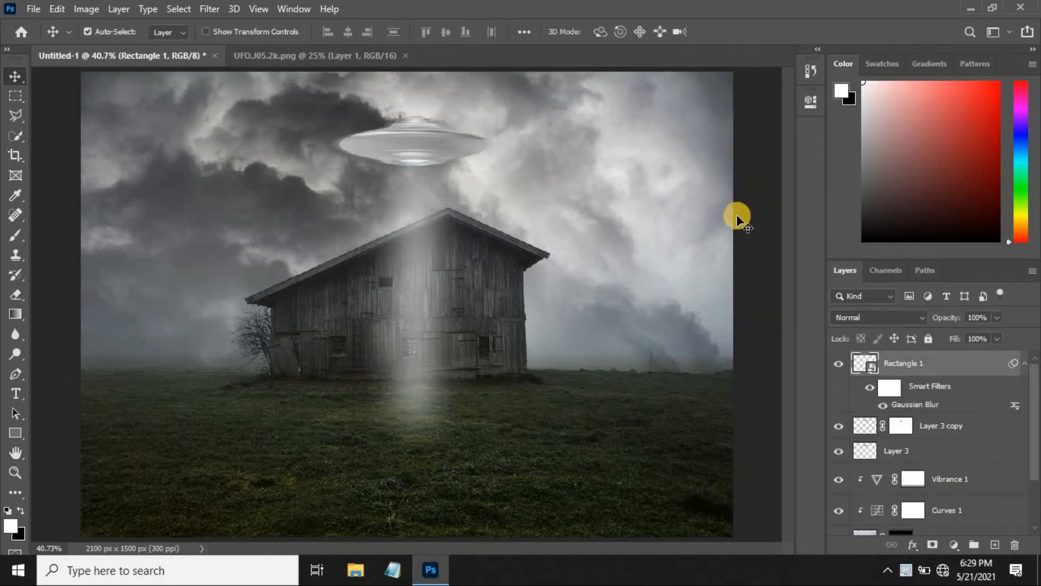
Duplicate the light beam layer and flare the copy's base outward with a Perspective transform to about 552% width.
left_click_drag(736, 214, 744, 254)
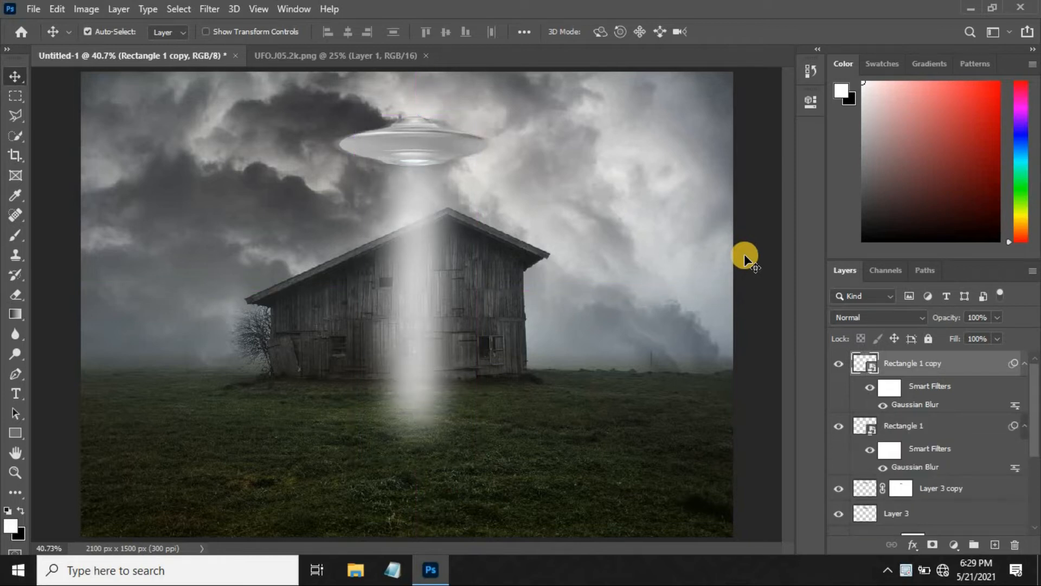
key("ctrl+t")
left_click(534, 231)
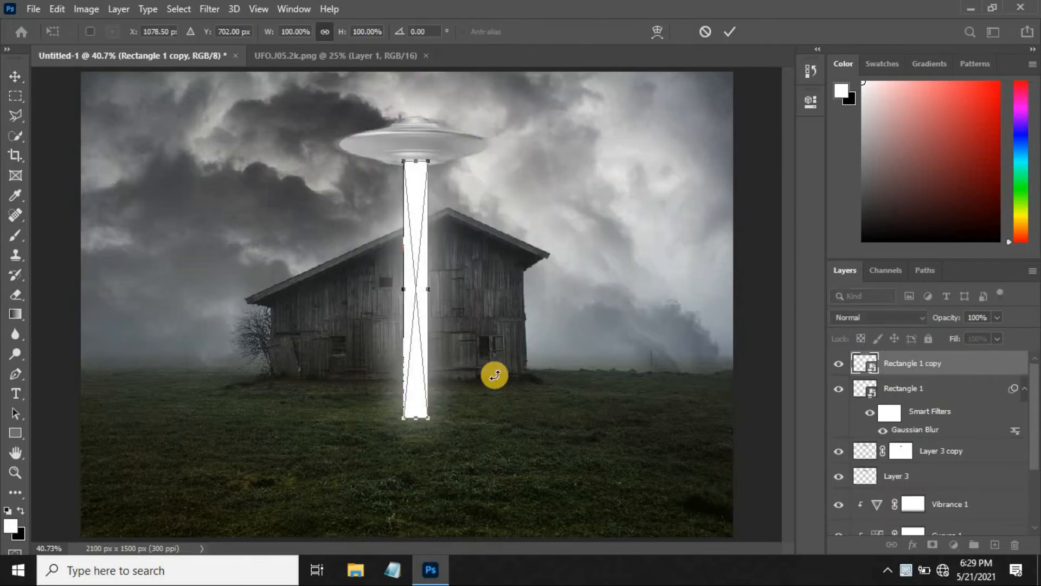
right_click(409, 311)
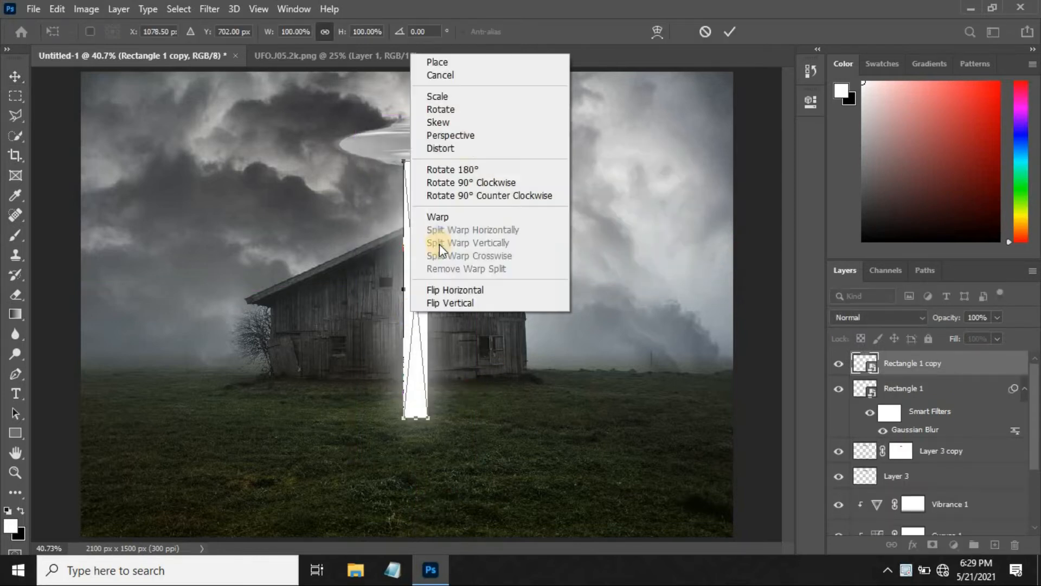
left_click(469, 137)
left_click_drag(432, 417, 482, 429)
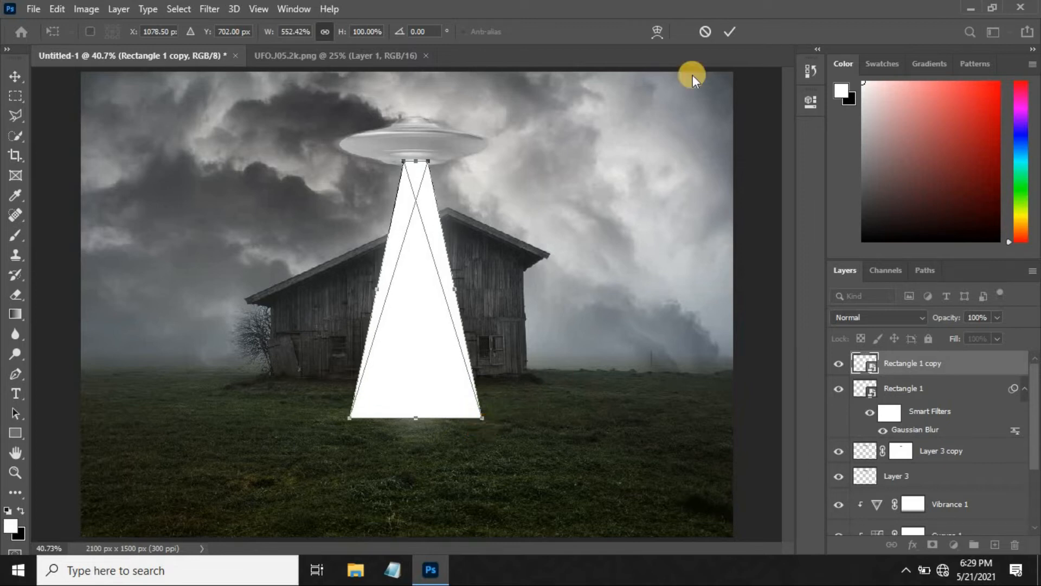
key("Return")
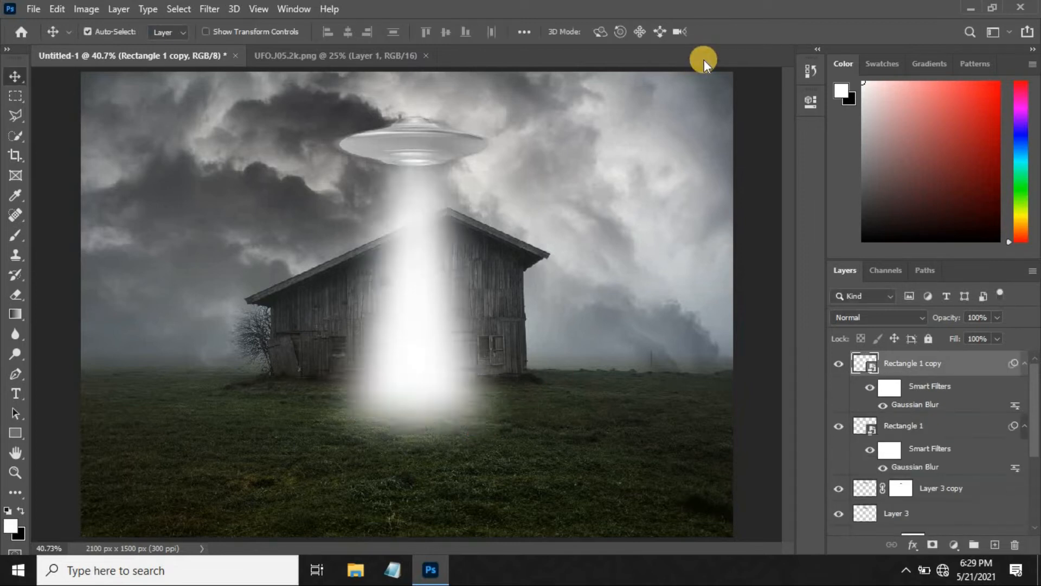
Set the flared beam copy's blend mode to Soft Light and its opacity to 65%.
left_click(848, 319)
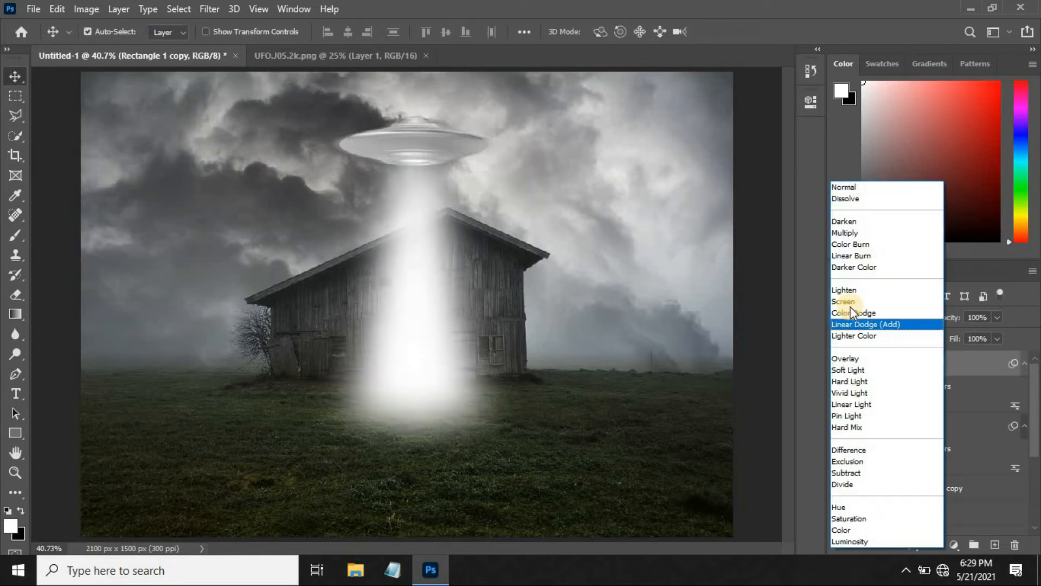
left_click(853, 366)
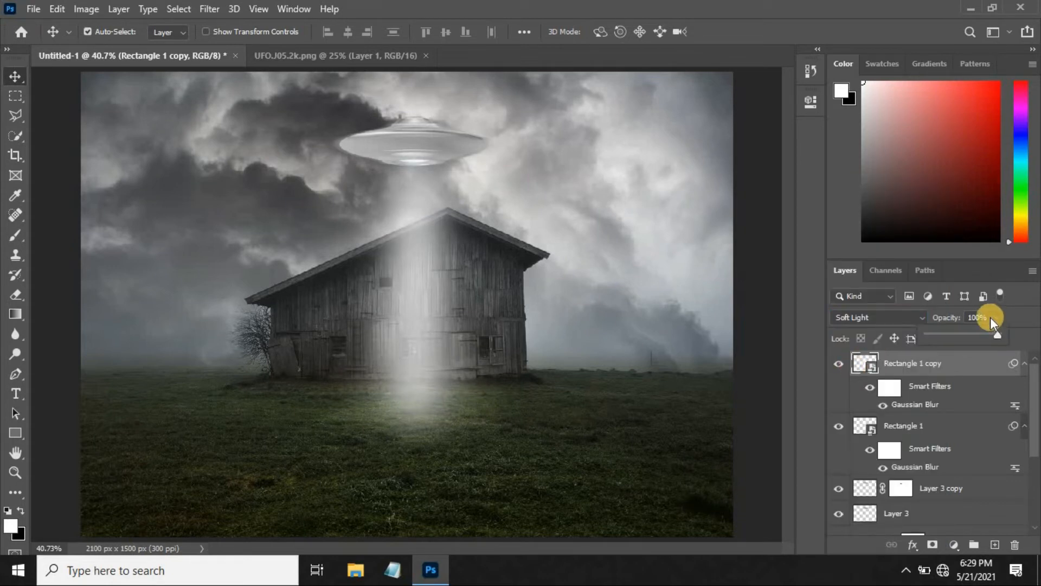
type("65")
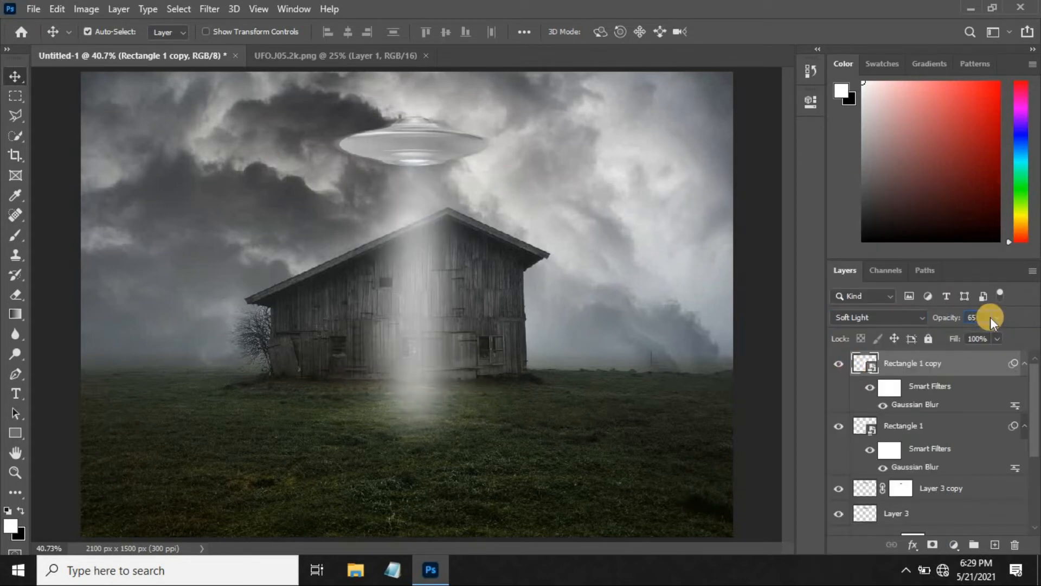
Widen the base of the Soft Light beam copy further with another Perspective transform and slightly narrow its top.
key("ctrl+t")
left_click(544, 236)
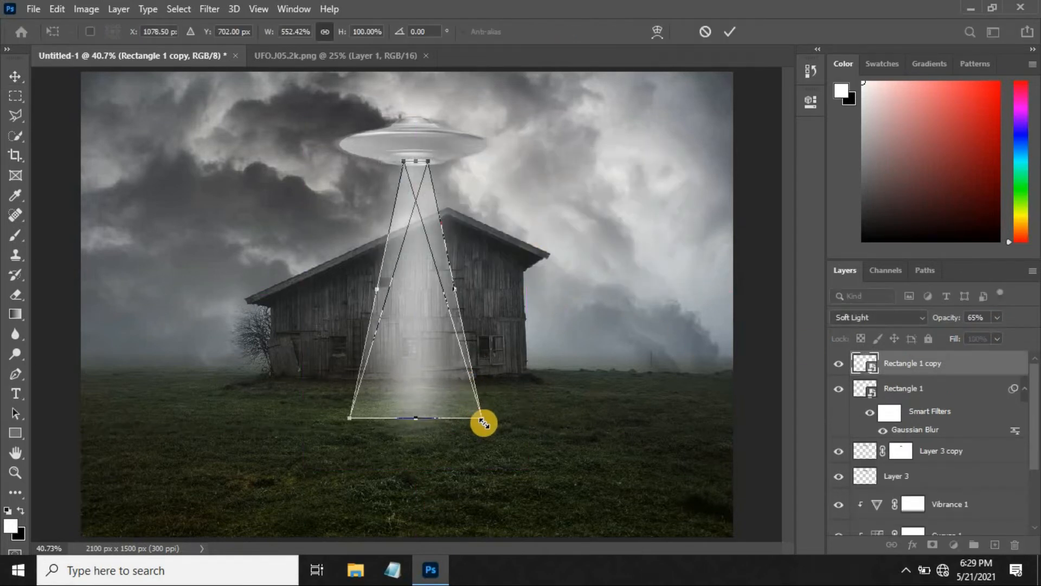
right_click(443, 353)
left_click(495, 179)
left_click_drag(481, 418, 531, 418)
left_click_drag(428, 161, 426, 162)
key("Return")
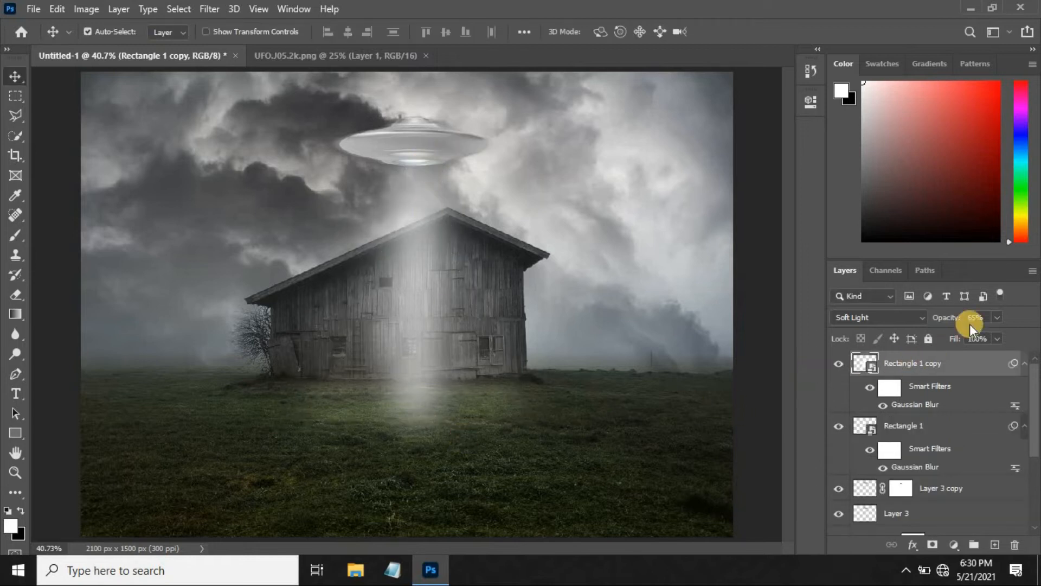
Set the opacity of the Soft Light beam copy to 90%.
left_click(850, 389)
scroll(929, 425, "up", 1)
left_click(925, 425)
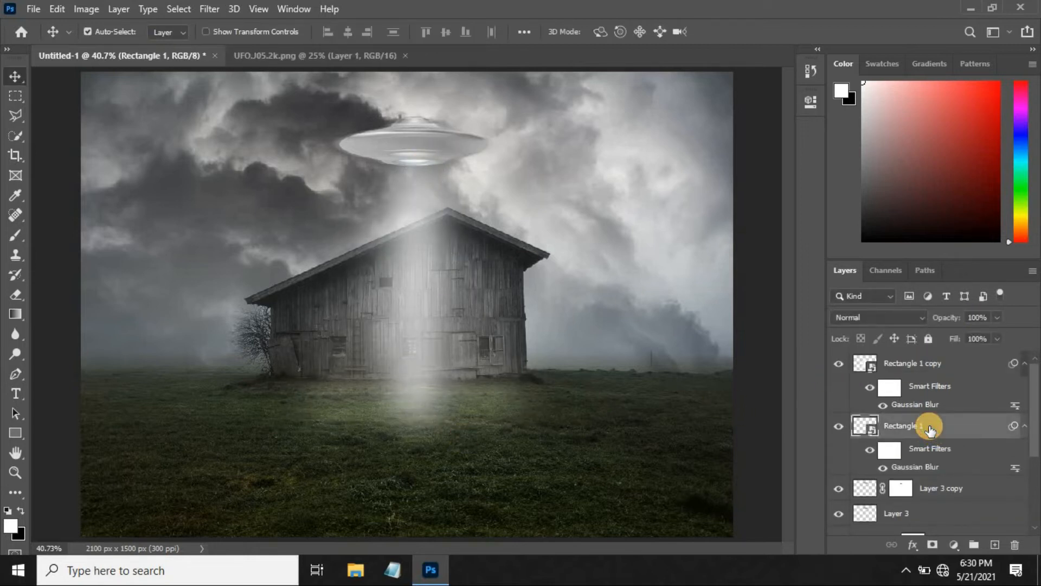
left_click_drag(1001, 321, 988, 330)
left_click(662, 395)
Open man.psd and bring its cut-out falling man into the barn composite.
left_click(33, 8)
left_click(46, 40)
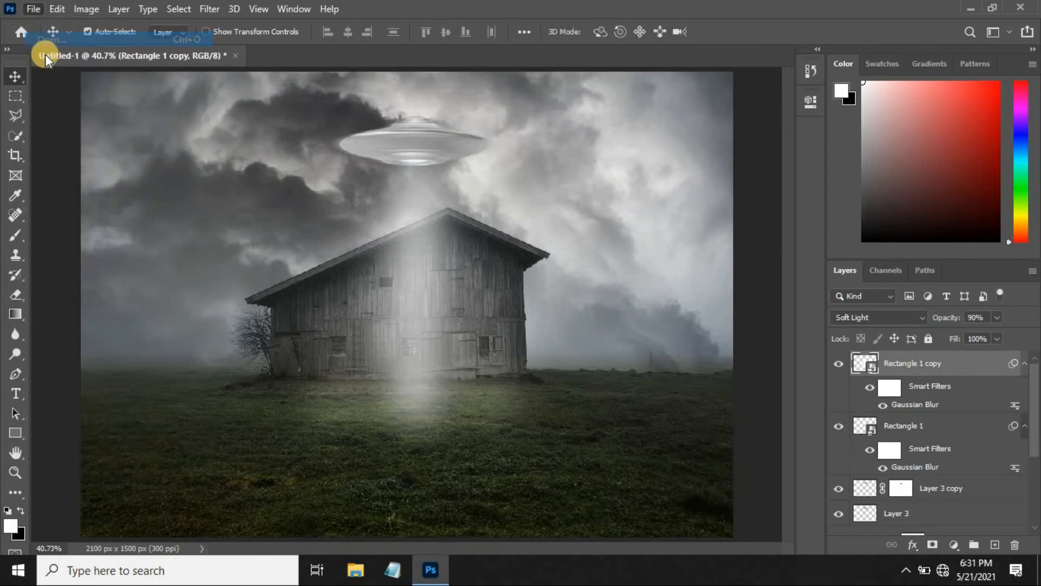
left_click(450, 155)
left_click(654, 436)
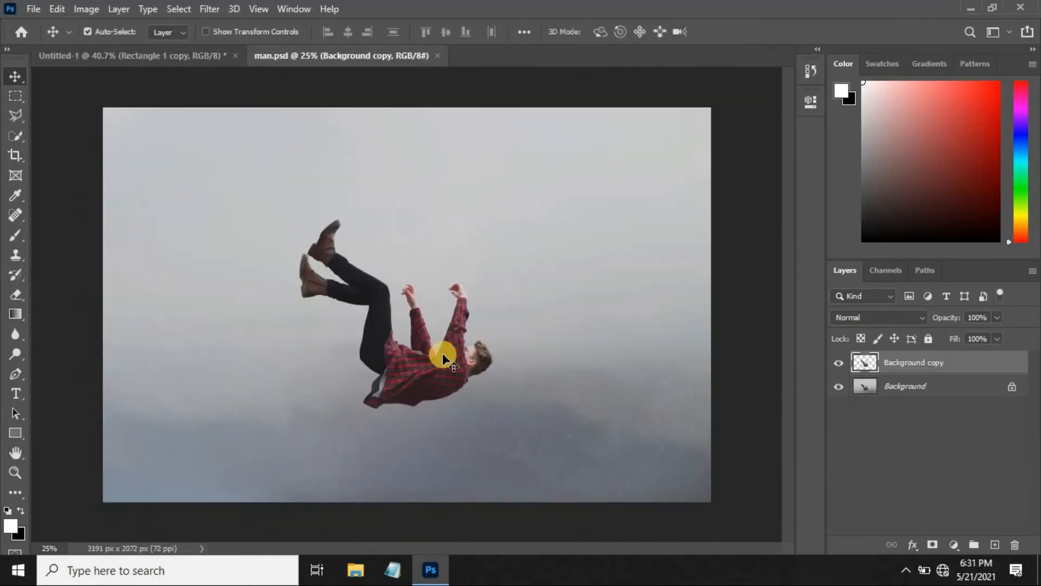
left_click_drag(424, 367, 425, 307)
left_click_drag(425, 307, 425, 307)
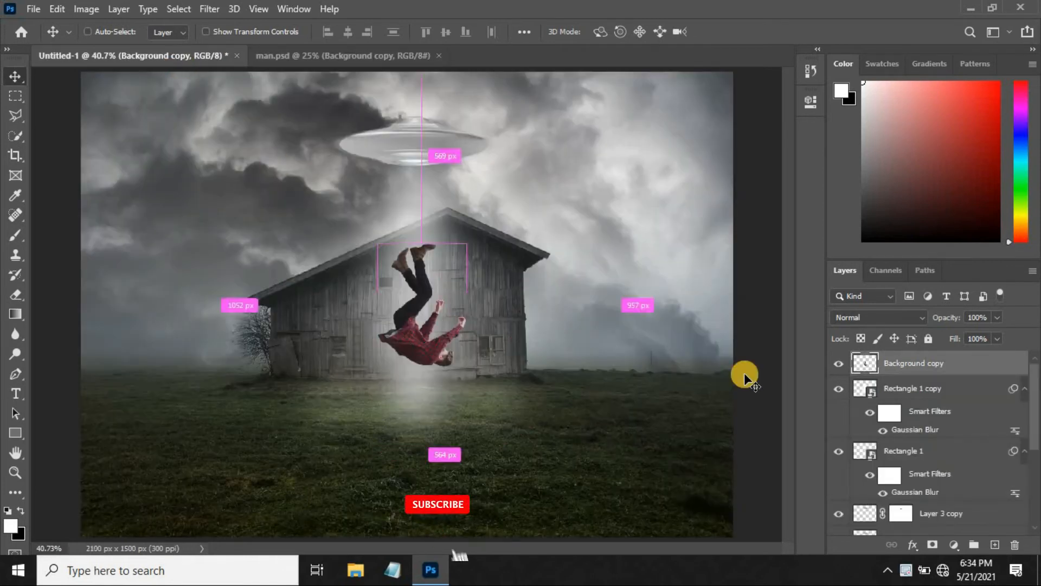
Shrink and rotate the man to float in the beam in front of the barn, and place his layer below Rectangle 1 copy.
key("ctrl+t")
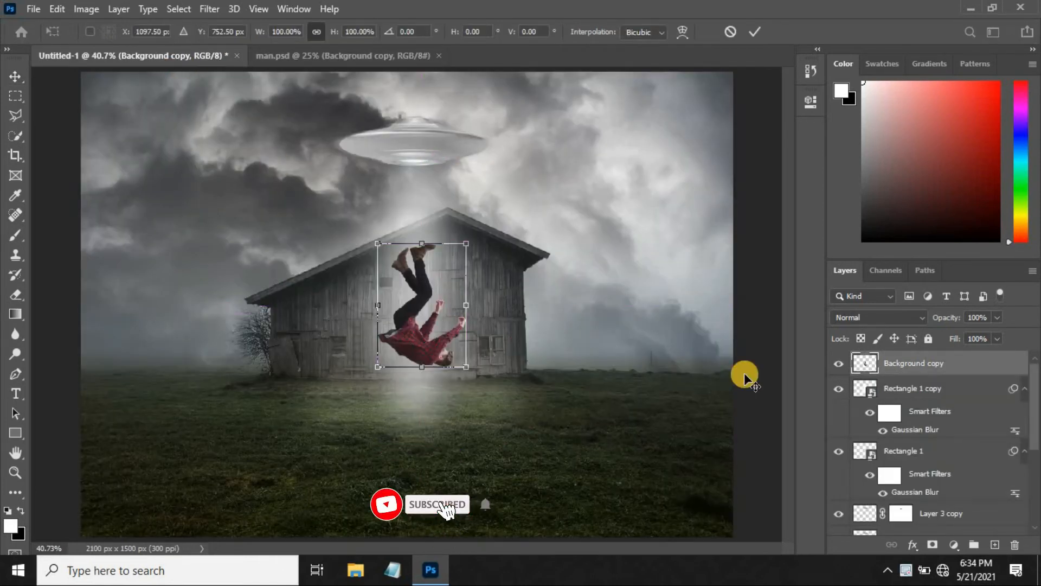
key("Return")
left_click_drag(881, 361, 900, 442)
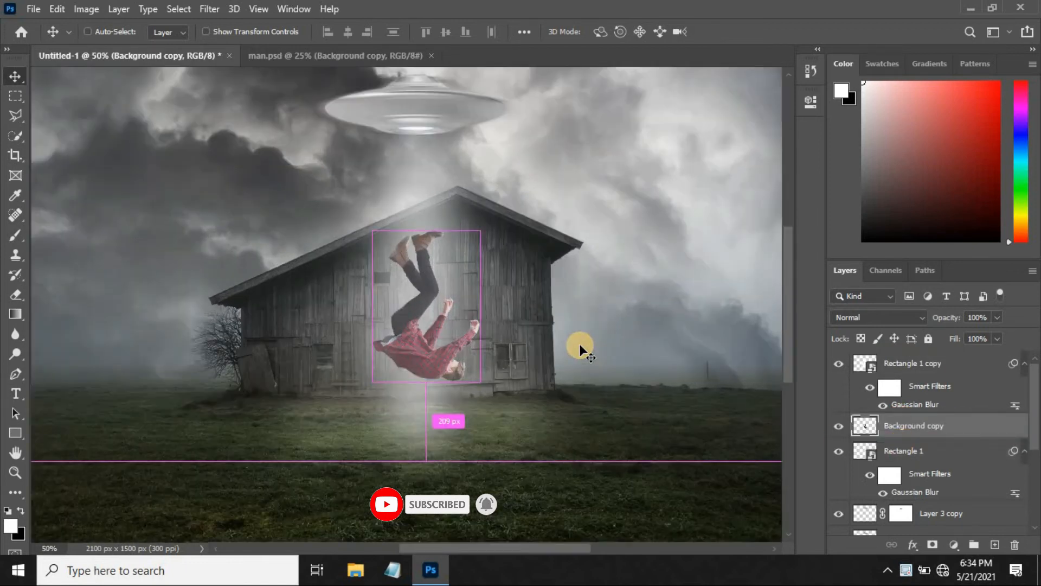
Start a Camera Raw Filter on the man's layer and set Vibrance to +55.
key("ctrl+plus")
key("ctrl+plus")
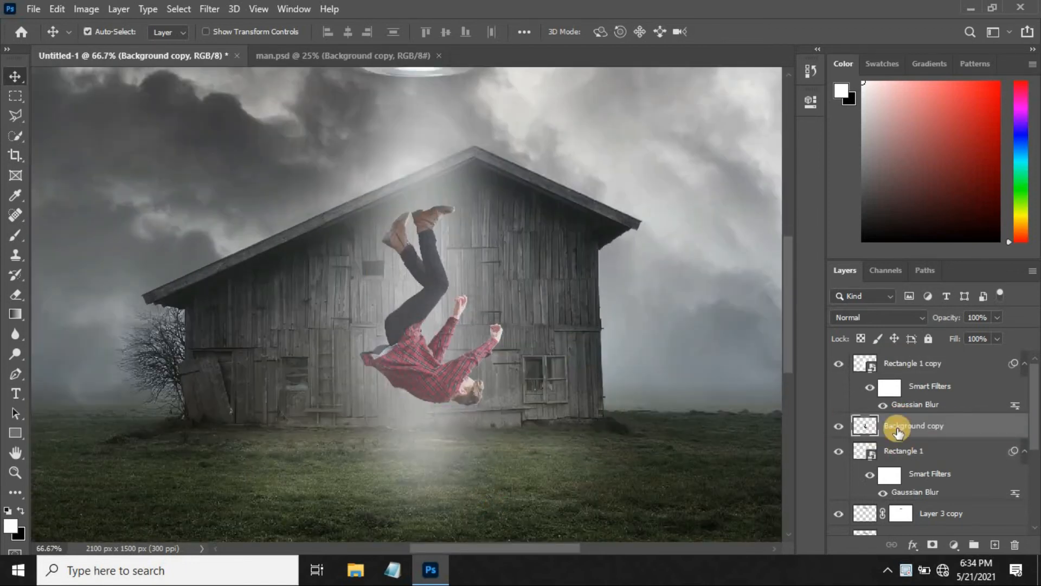
left_click(210, 7)
left_click(260, 101)
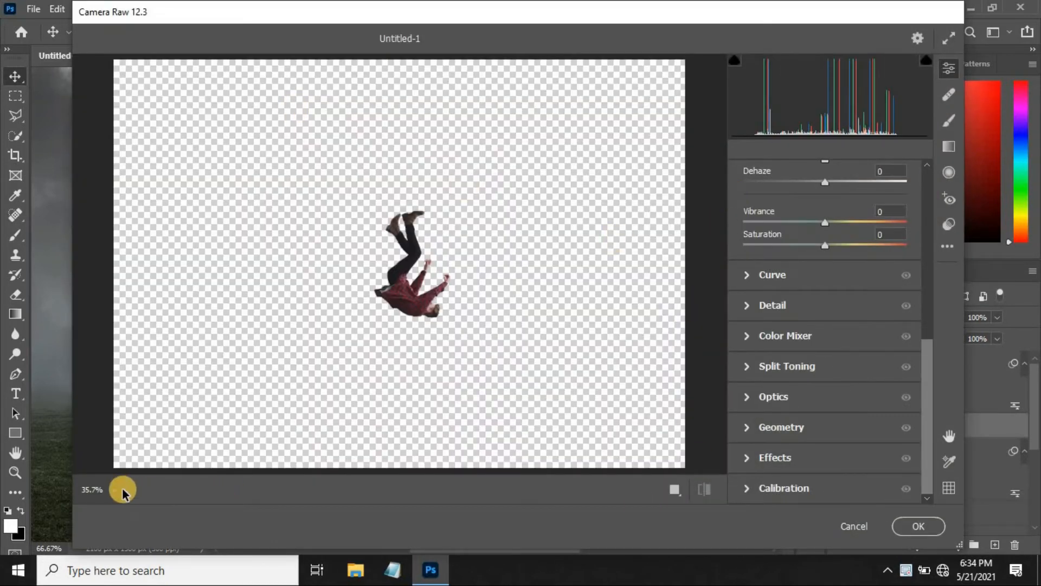
left_click(116, 489)
left_click(108, 330)
left_click_drag(926, 361, 928, 325)
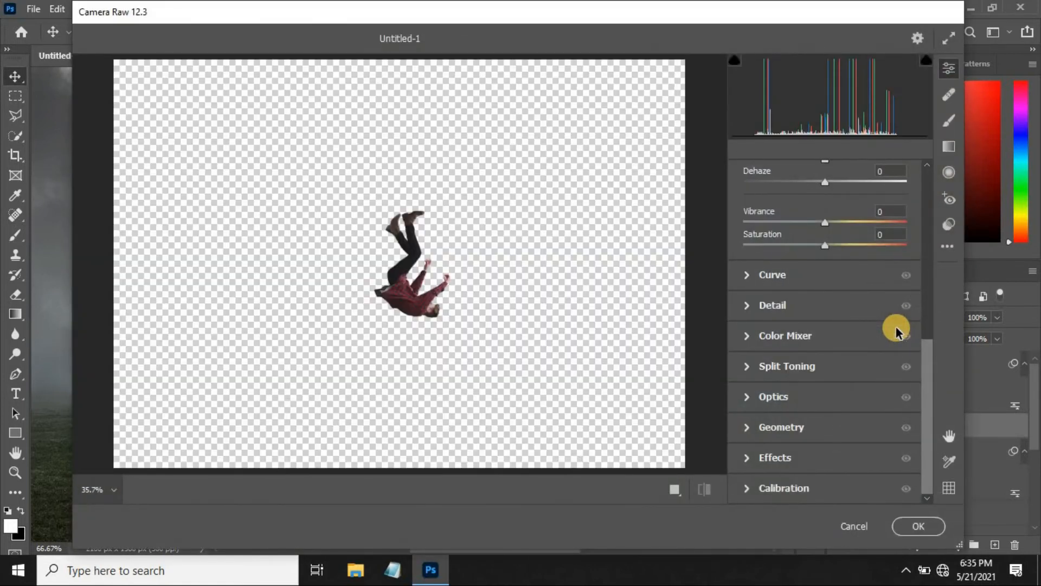
left_click(886, 213)
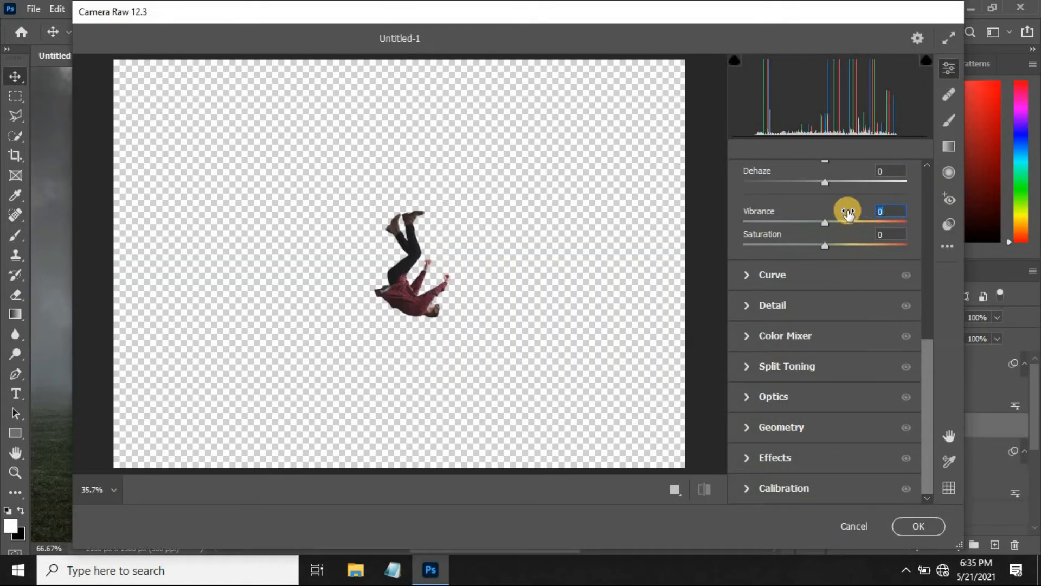
type("55")
Set the man's Saturation to +15 and apply the Camera Raw adjustments.
left_click(892, 235)
type("25")
key("BackSpace")
key("BackSpace")
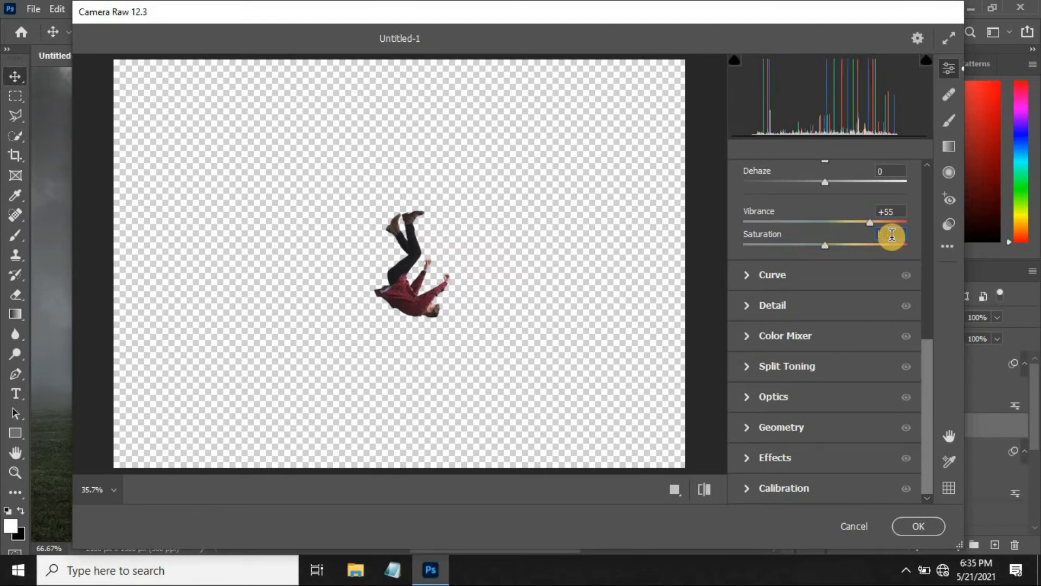
type("15")
left_click(917, 526)
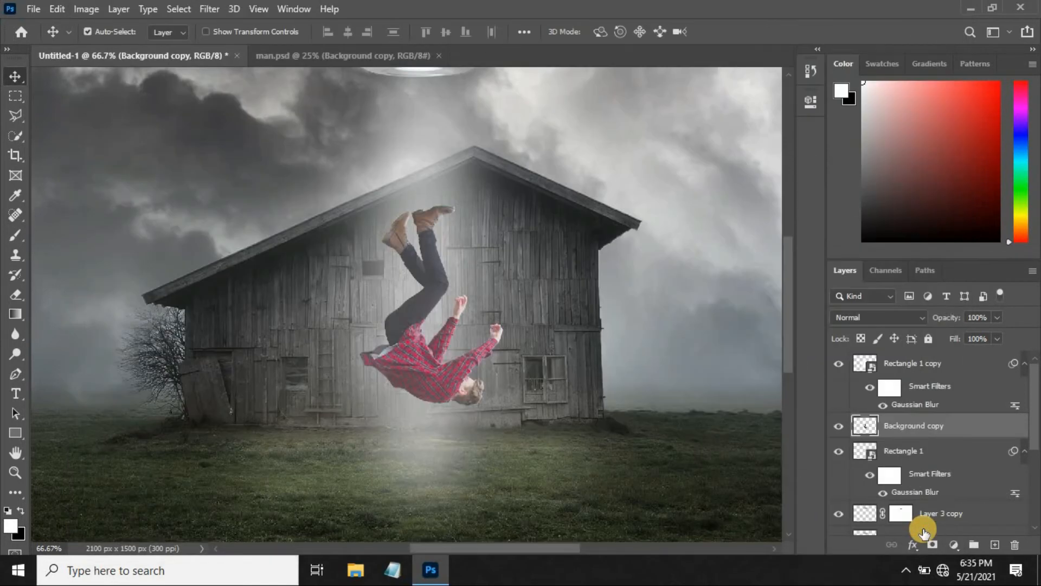
Select the man's layer in the composite and close the man.psd document.
key("ctrl")
left_click(907, 366)
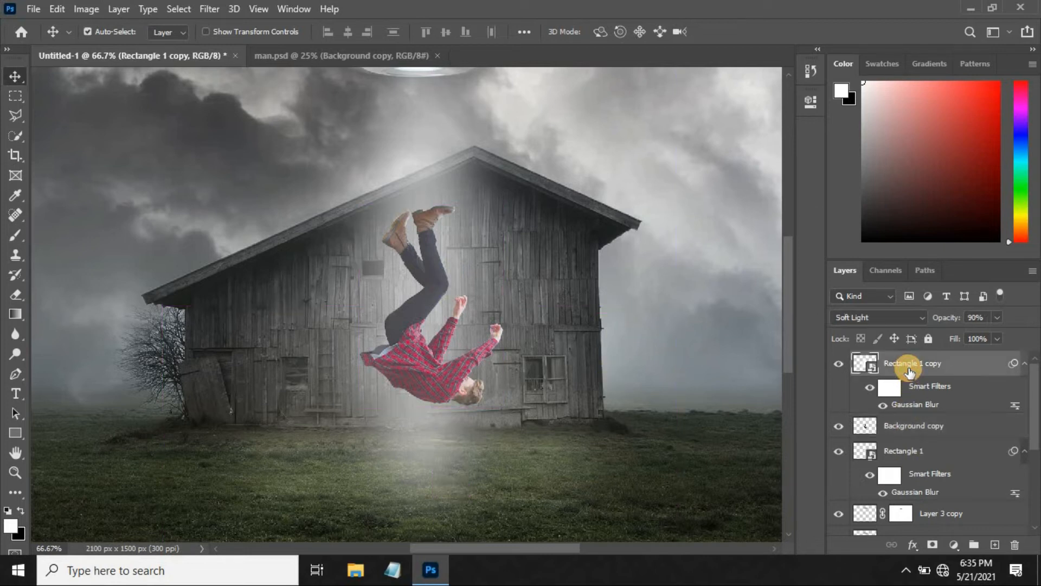
left_click(919, 427)
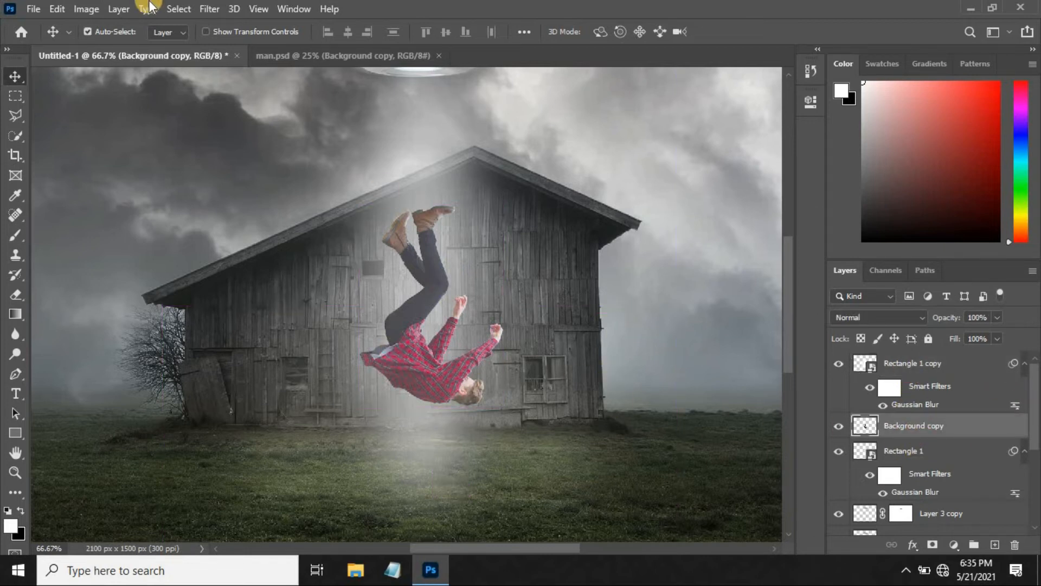
left_click(438, 55)
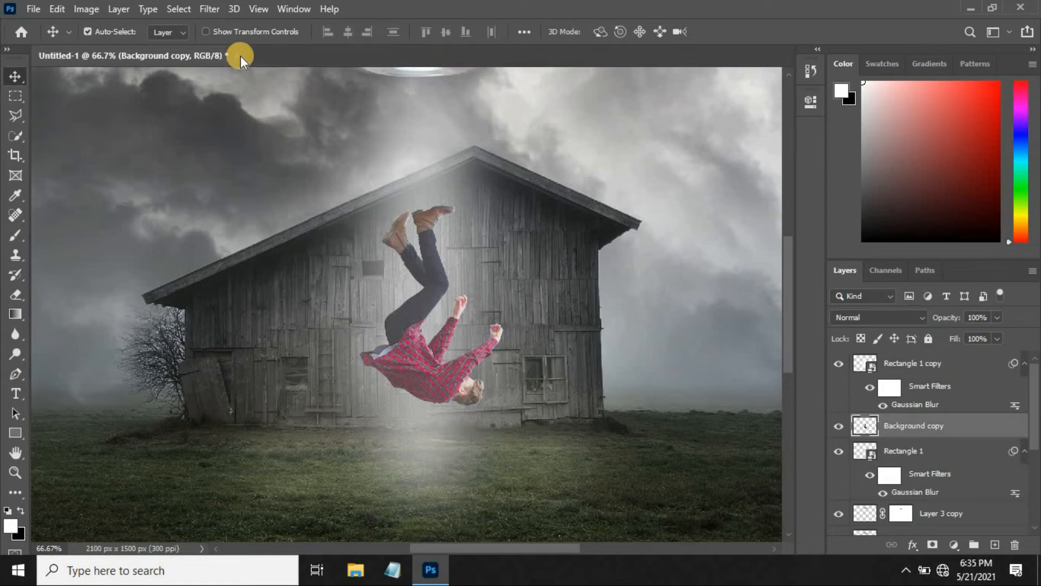
Brighten the man with a Levels adjustment, setting the midtone input level to 1.11.
left_click(86, 9)
mouse_move(113, 48)
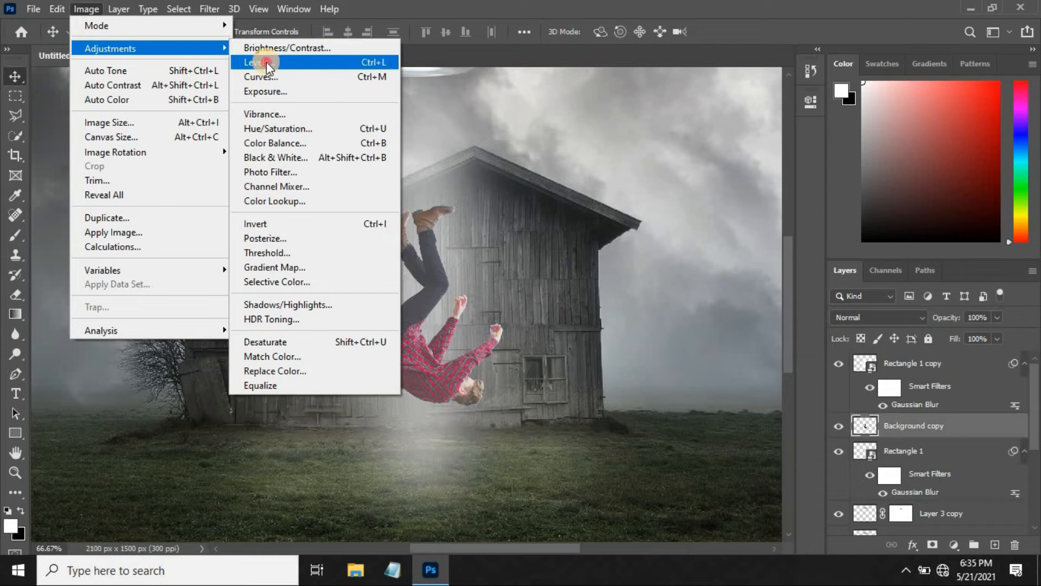
left_click(265, 62)
left_click_drag(619, 244, 610, 243)
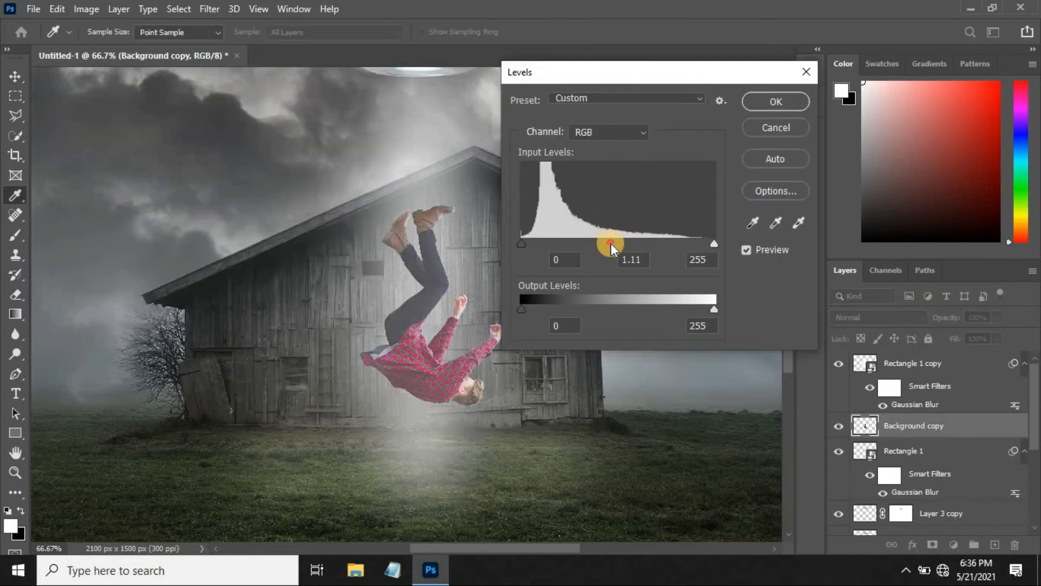
left_click(805, 101)
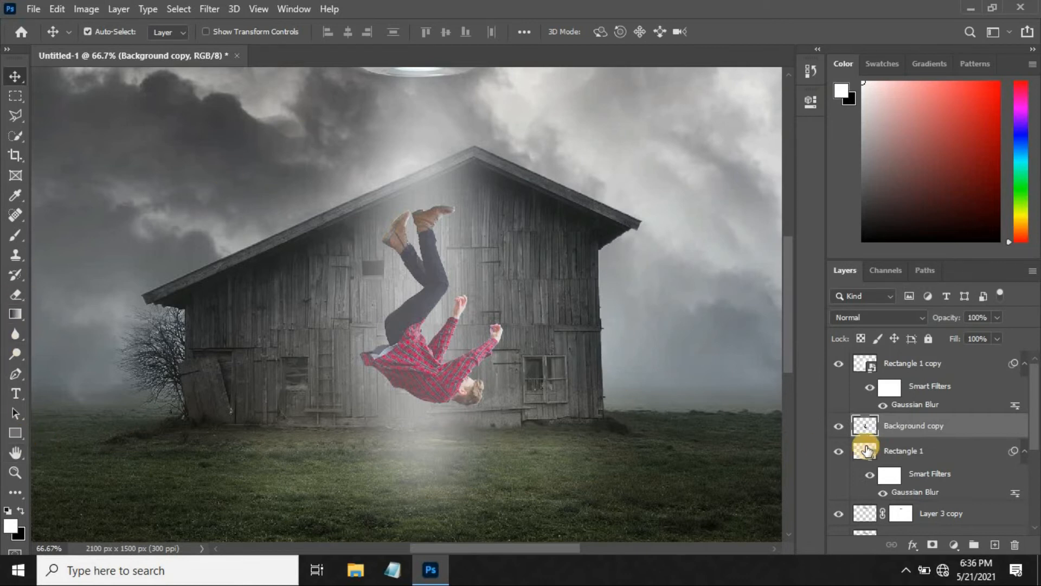
Duplicate the man's layer and apply a Motion Blur to the copy with a 90° angle and 40-pixel distance.
key("ctrl+j")
left_click(220, 8)
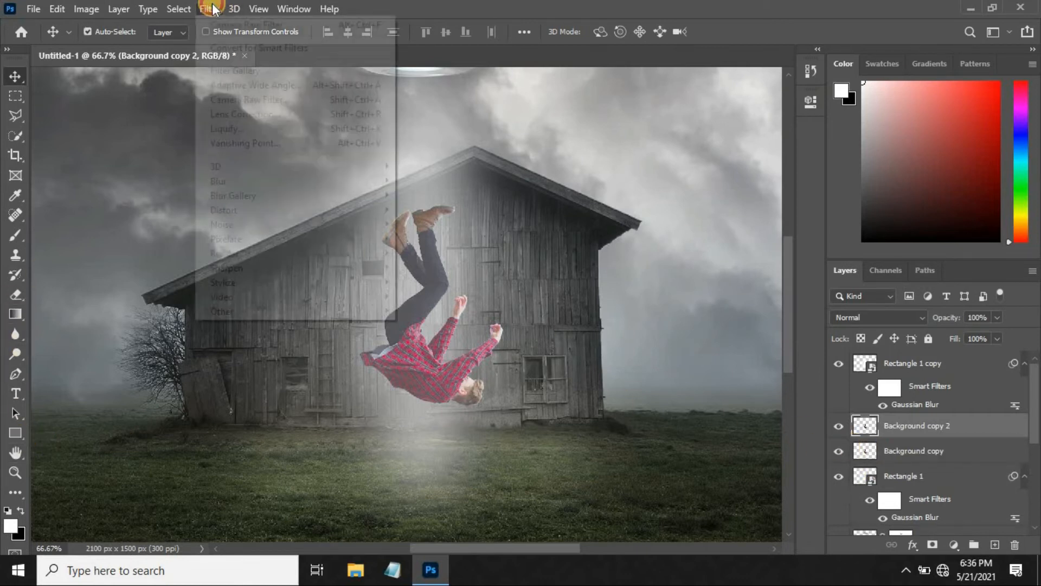
mouse_move(230, 184)
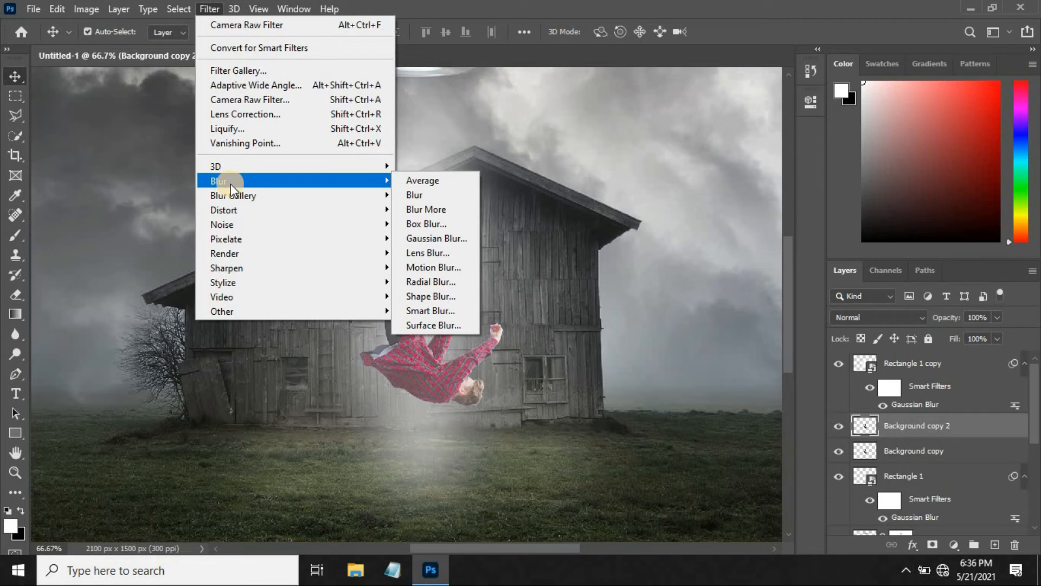
left_click(429, 267)
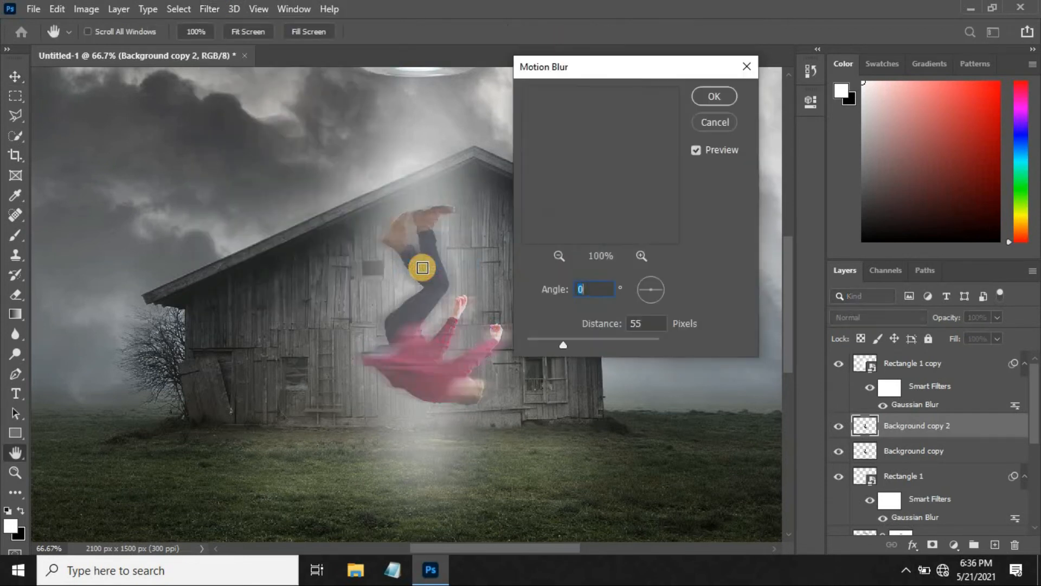
type("90")
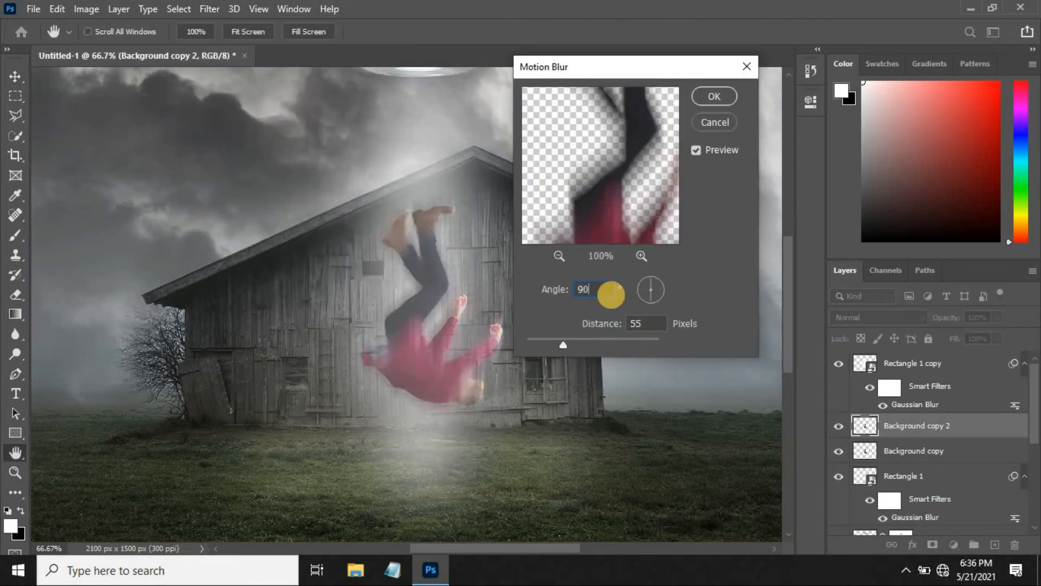
left_click_drag(561, 344, 554, 342)
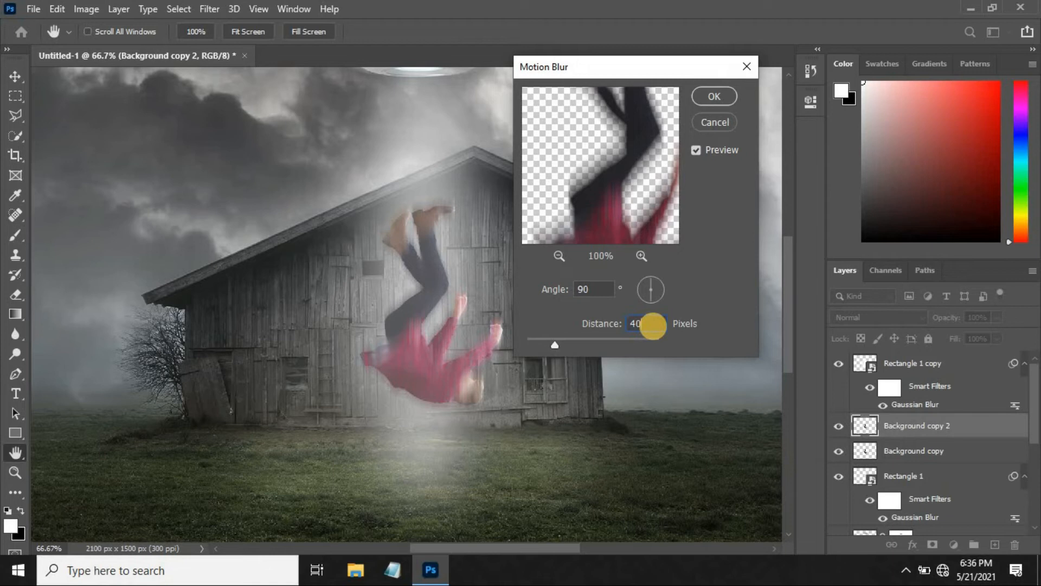
left_click(708, 95)
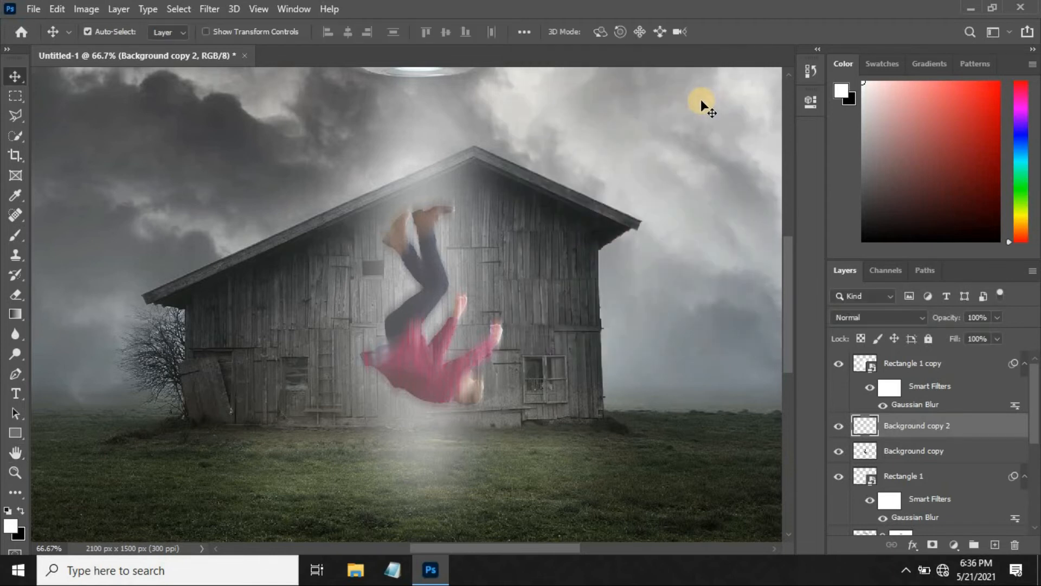
Add a layer mask to the motion-blurred man copy and hide the blur over his head with a vertical black-to-white gradient.
left_click(933, 545)
left_click(12, 314)
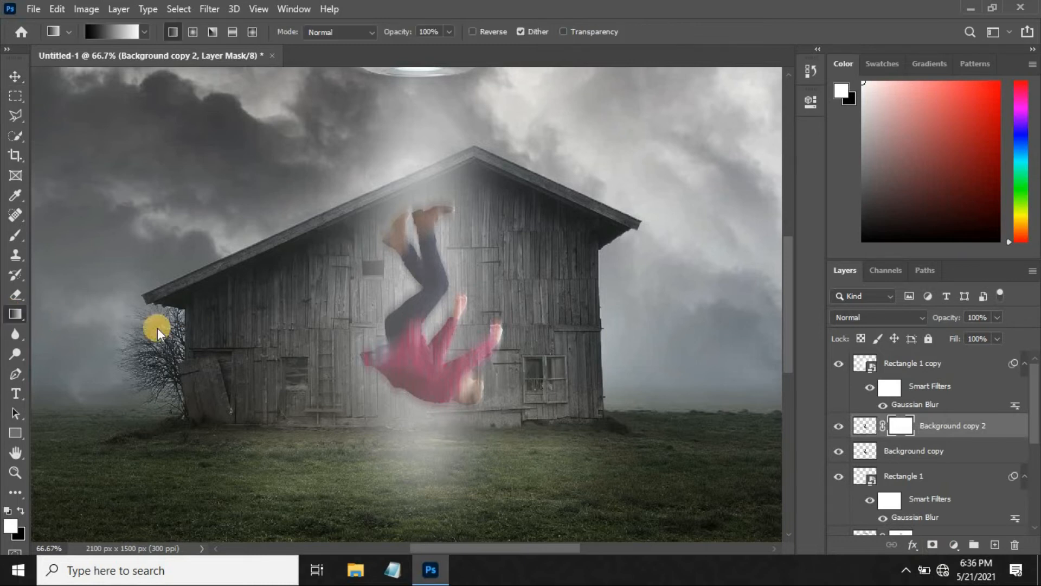
left_click_drag(430, 372, 431, 408)
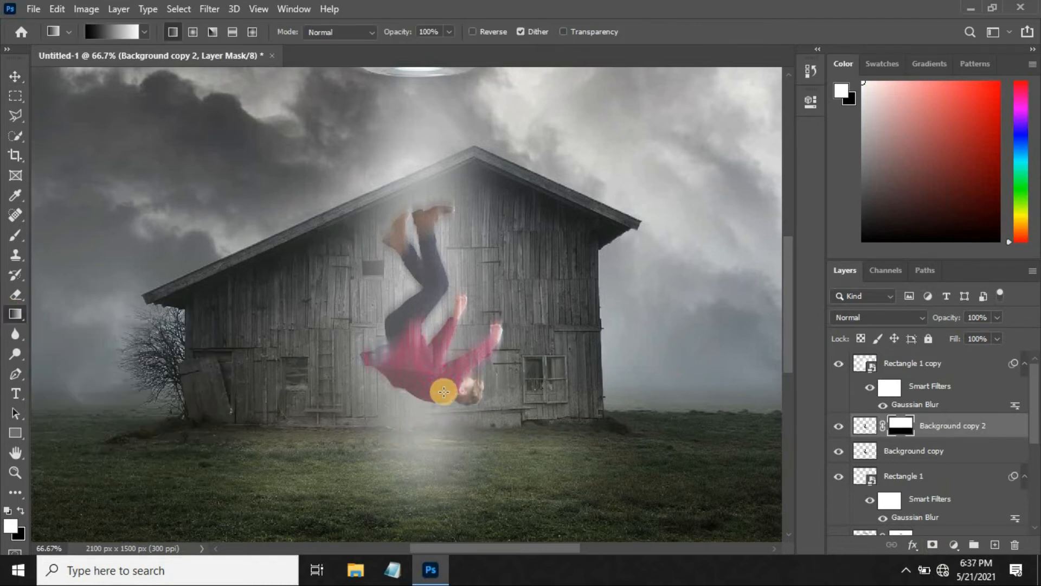
key("ctrl+i")
mouse_move(434, 375)
left_mouse_down()
mouse_move(432, 404)
mouse_move(442, 383)
left_mouse_up()
left_click_drag(466, 417, 468, 360)
left_click_drag(465, 398, 465, 351)
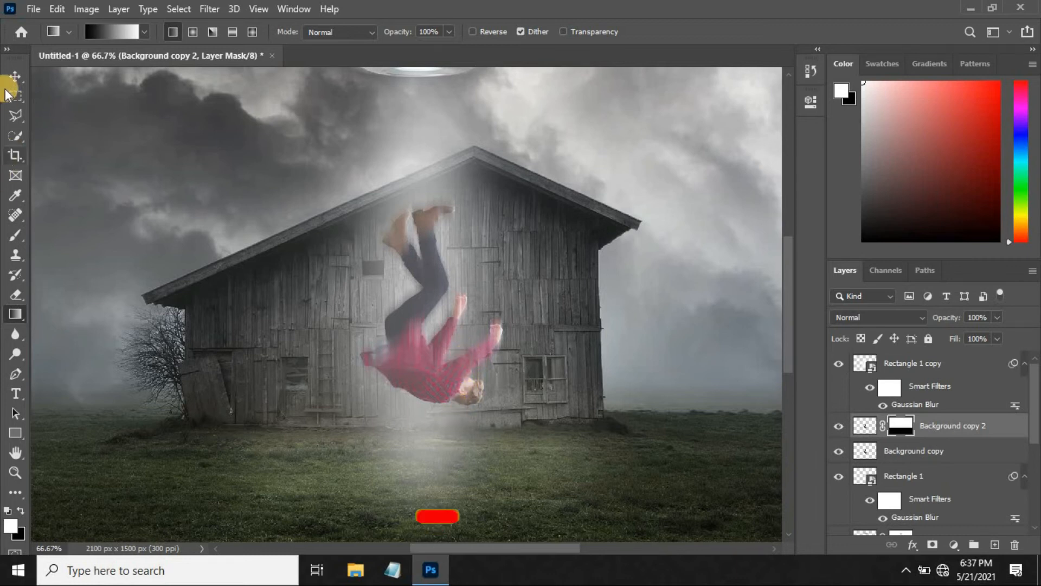
left_click(15, 76)
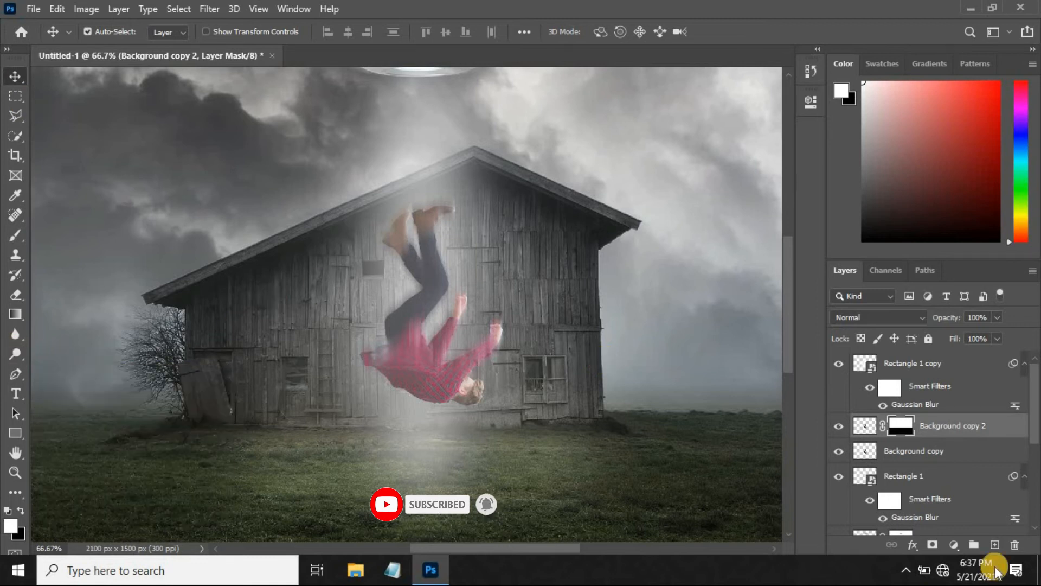
Select the man's unblurred layer and set the Burn tool's exposure to 20%.
left_click(933, 453)
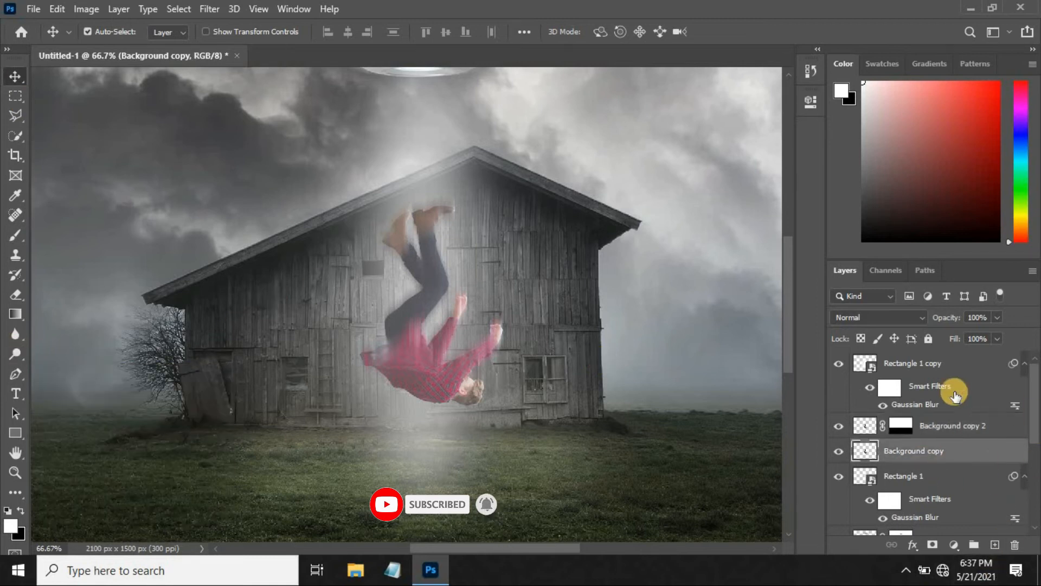
left_click(15, 351)
right_click(16, 351)
left_click(50, 368)
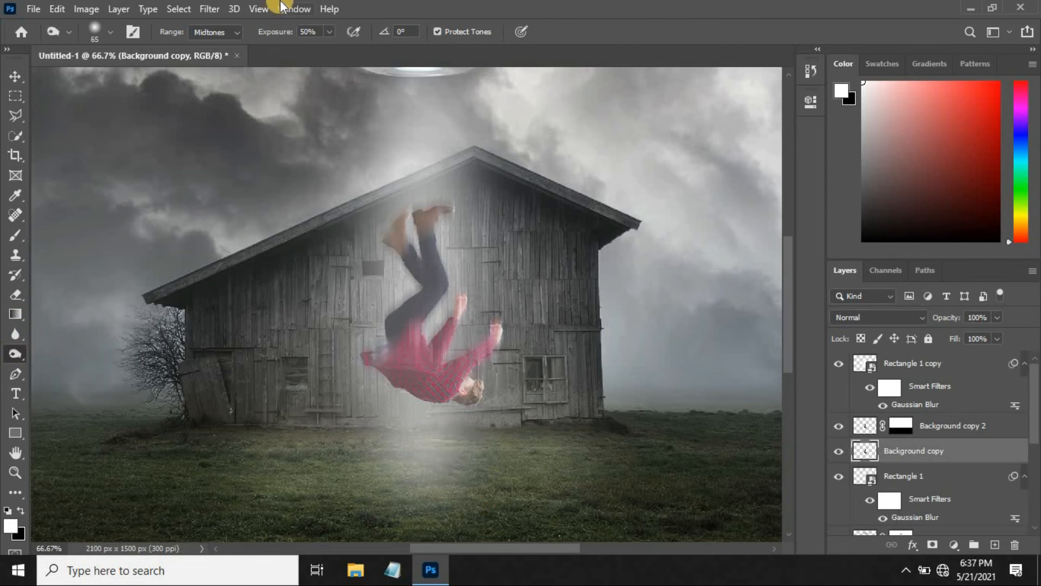
left_click(318, 32)
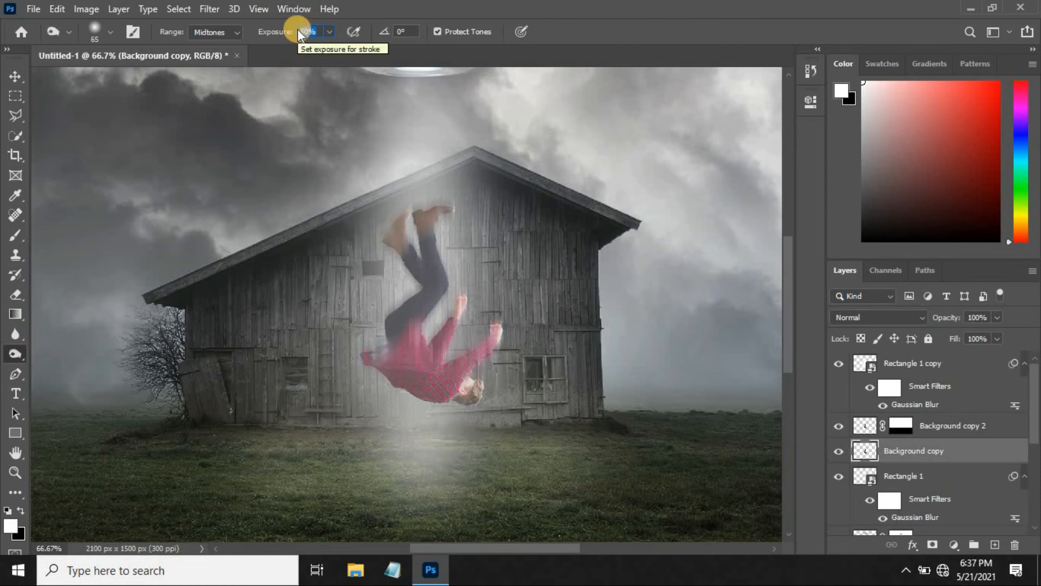
type("10")
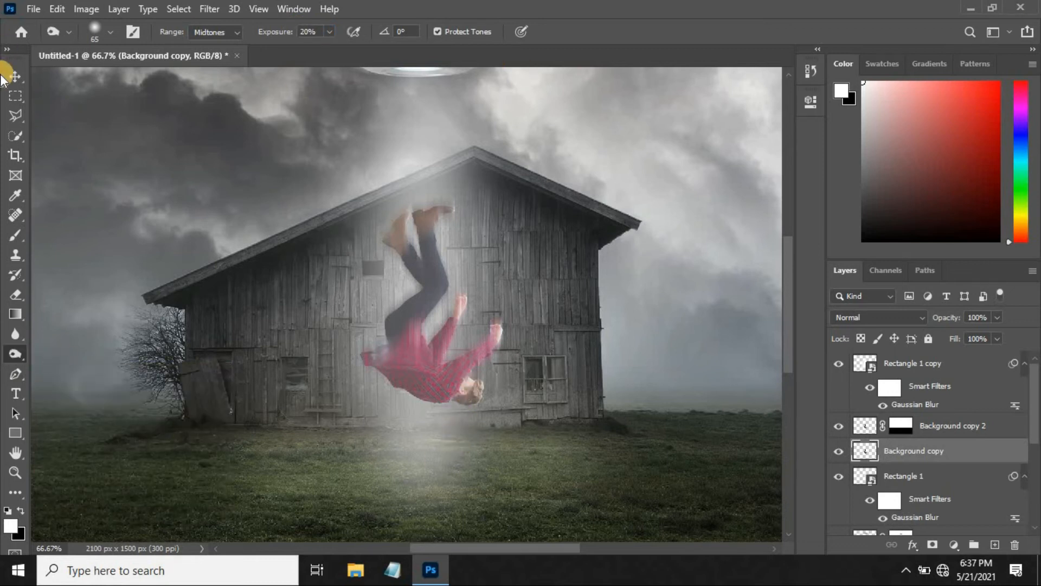
type("v")
Select both the blurred and unblurred man layers and move them slightly upward in the light beam.
key("ctrl+0")
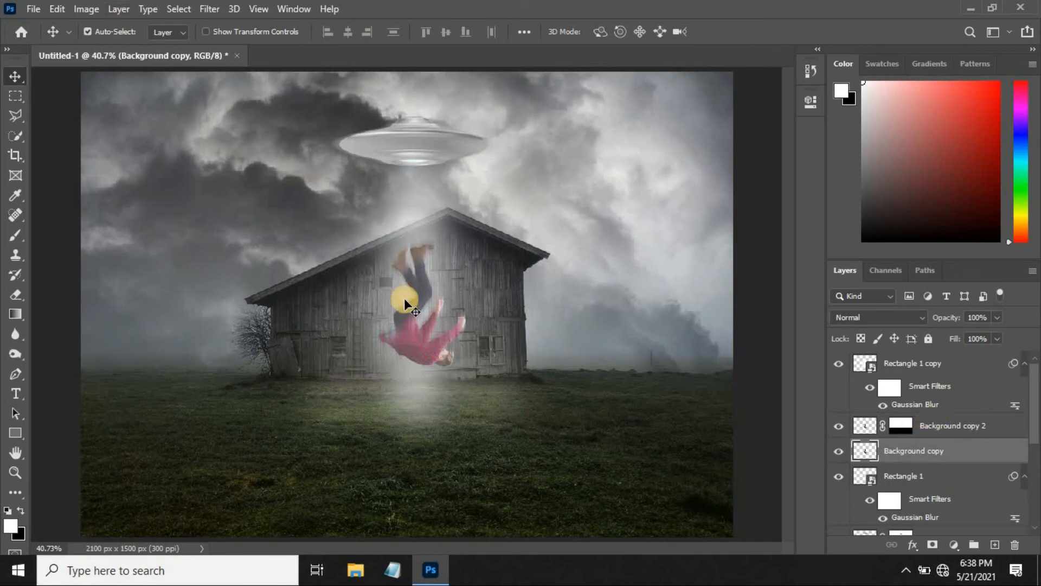
left_click(954, 426, "shift")
left_click(404, 332)
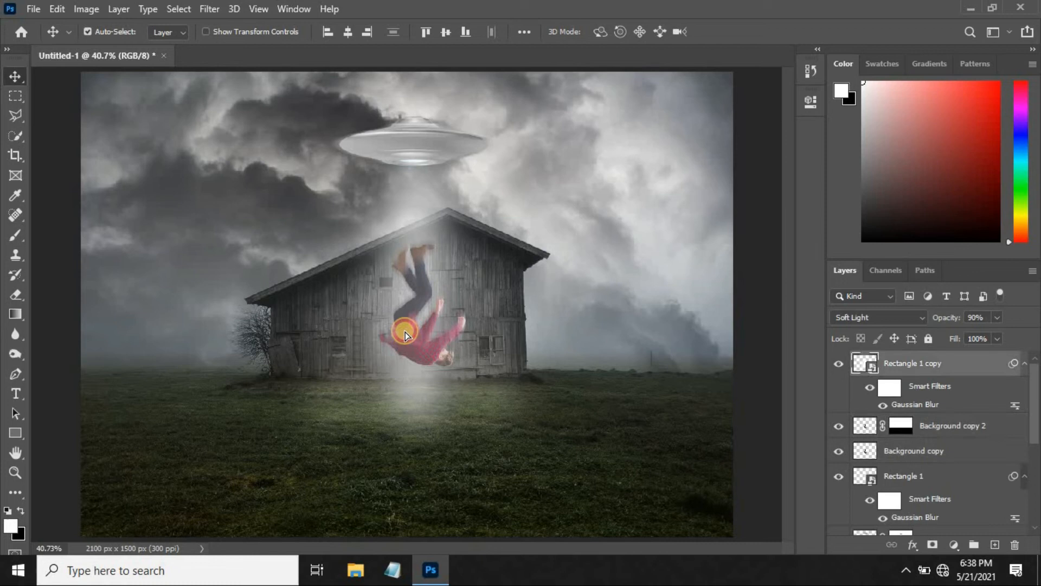
left_click(949, 450)
left_click(948, 428, "shift")
left_click_drag(414, 349, 416, 338)
left_click(494, 363)
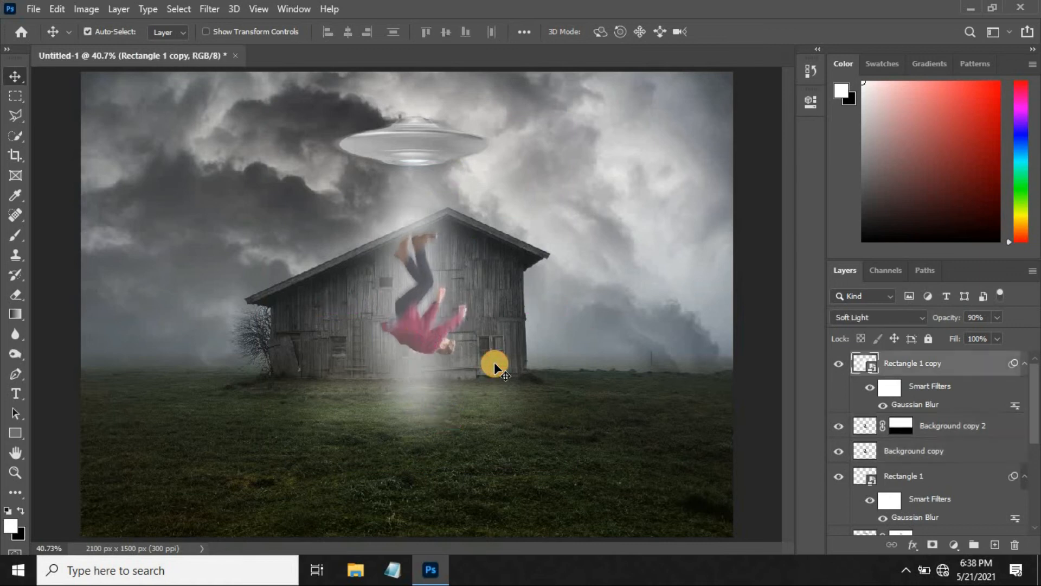
Open dog.png and bring the dog into the composite as a new layer.
left_click(33, 7)
left_click(39, 36)
left_click(269, 130)
left_click(653, 436)
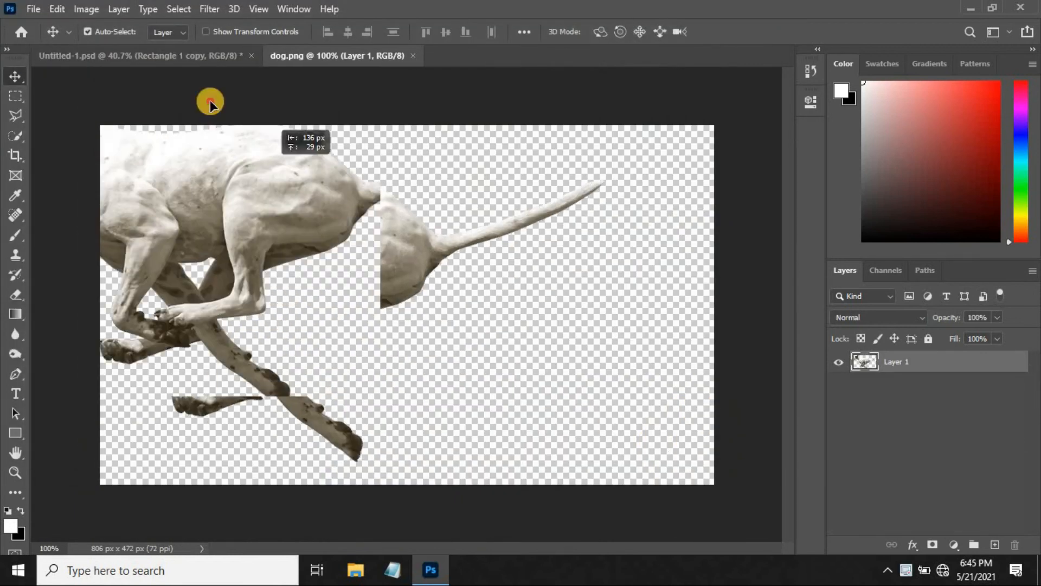
left_click_drag(210, 100, 254, 393)
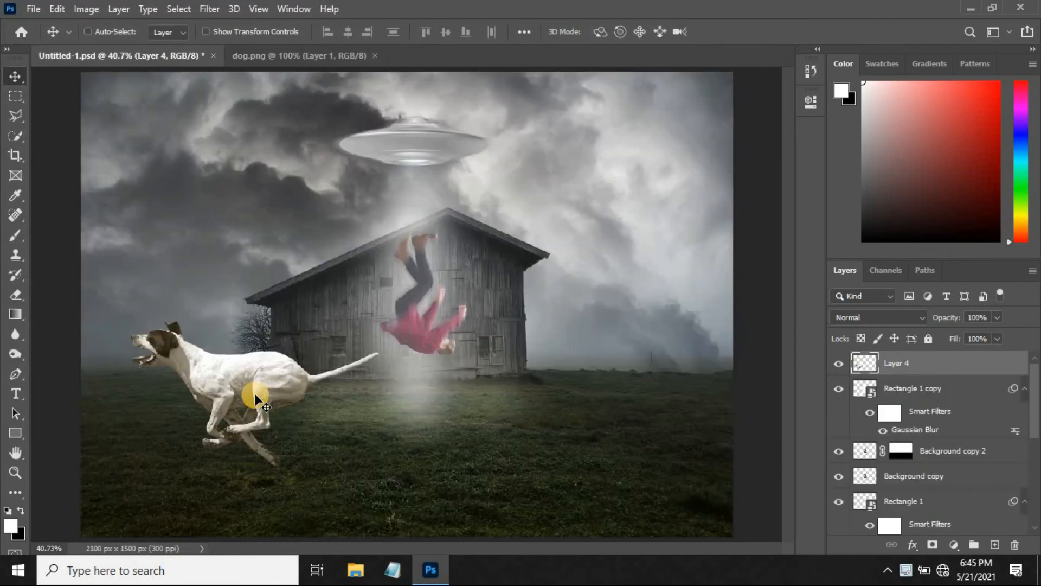
Flip the dog horizontally, scale it to about half size and place it on the grass to the left of the barn.
key("ctrl+t")
right_click(255, 395)
left_click(339, 372)
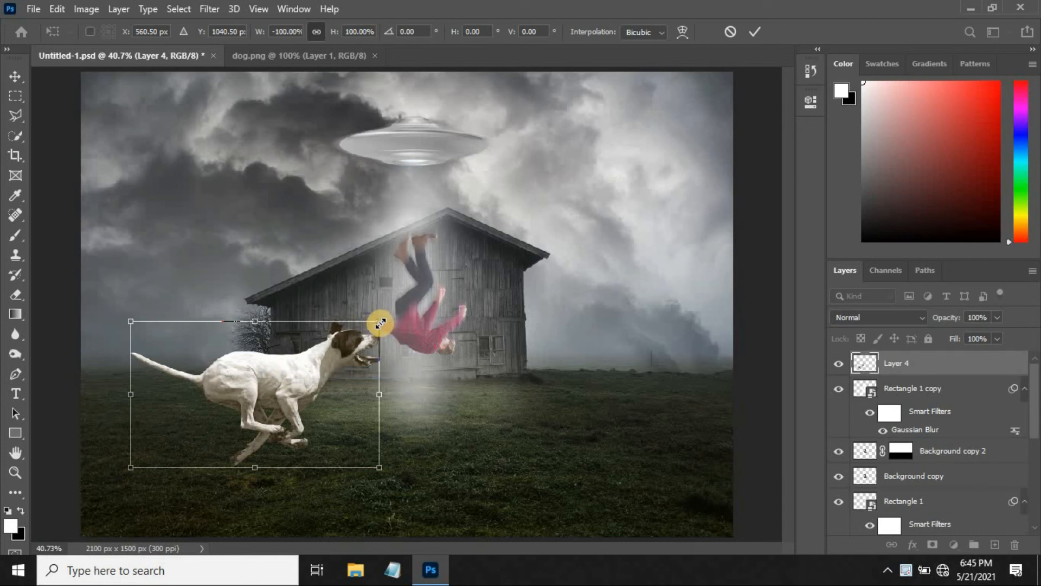
left_click_drag(380, 324, 337, 365)
left_click_drag(293, 399, 207, 422)
left_click_drag(268, 395, 260, 374)
left_click_drag(202, 424, 203, 424)
left_click_drag(233, 386, 227, 393)
key("Return")
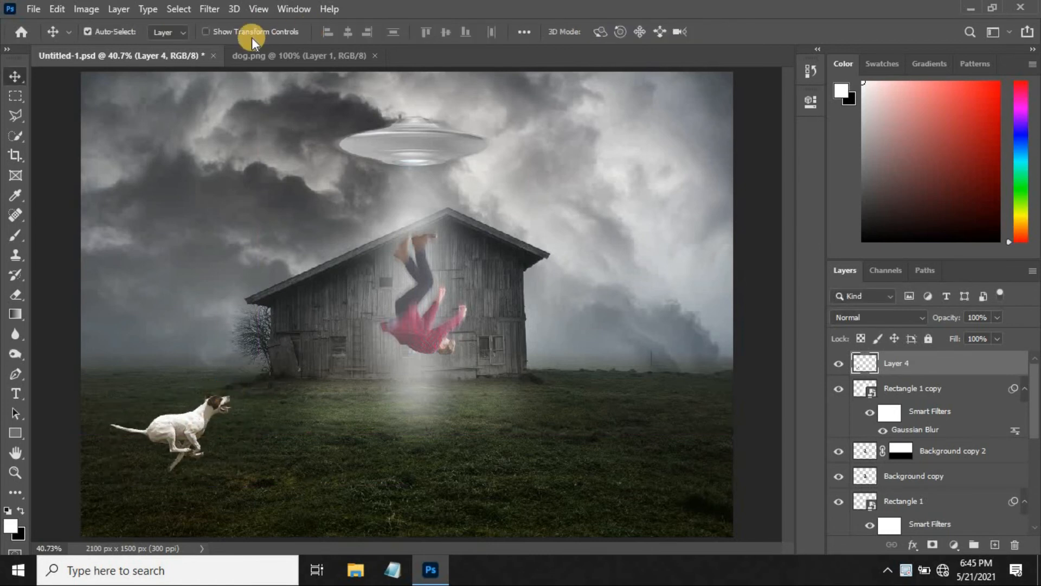
Apply a Brightness/Contrast adjustment to the dog with brightness -60 and contrast 38.
left_click(86, 9)
mouse_move(108, 48)
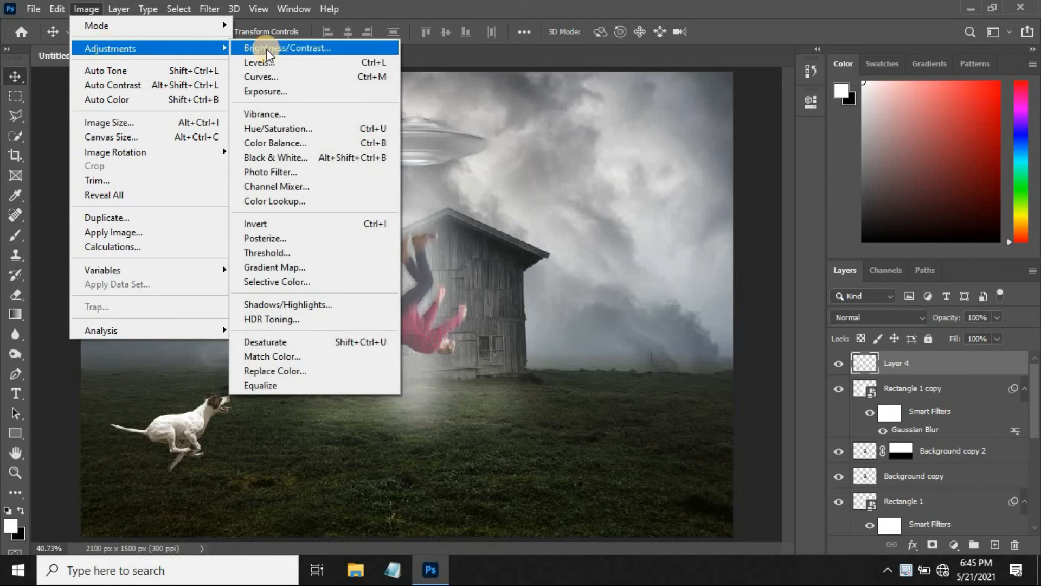
left_click(266, 49)
left_click_drag(655, 183, 631, 181)
left_click_drag(658, 216, 676, 221)
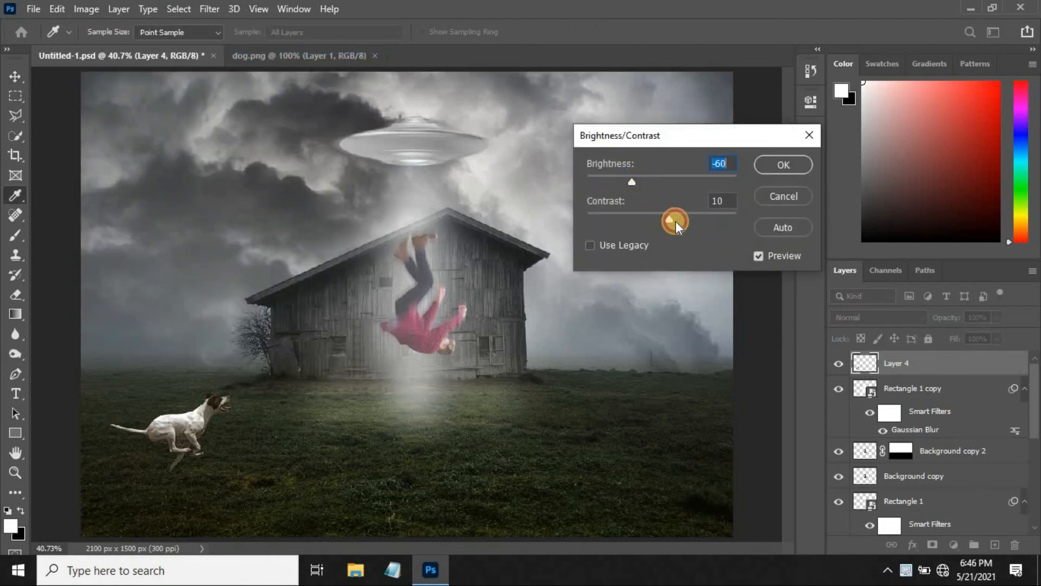
left_click(769, 163)
Apply an Exposure adjustment to the dog's layer to match the scene's dim light.
left_click(85, 8)
mouse_move(101, 43)
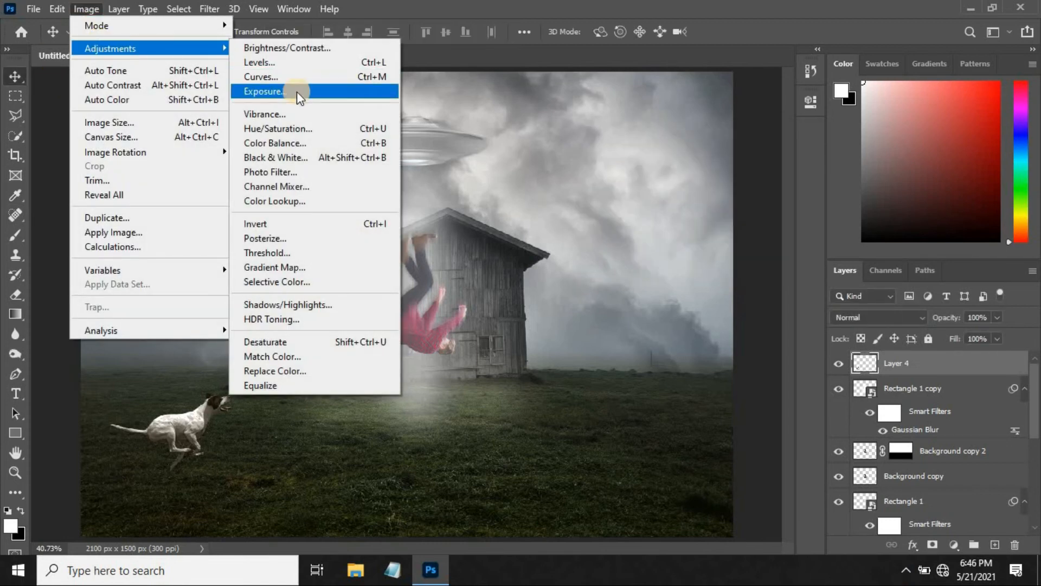
left_click(298, 109)
mouse_move(547, 168)
left_mouse_down()
mouse_move(587, 177)
mouse_move(546, 177)
left_mouse_up()
left_click_drag(578, 217, 605, 217)
left_click_drag(542, 216, 617, 214)
left_click(676, 155)
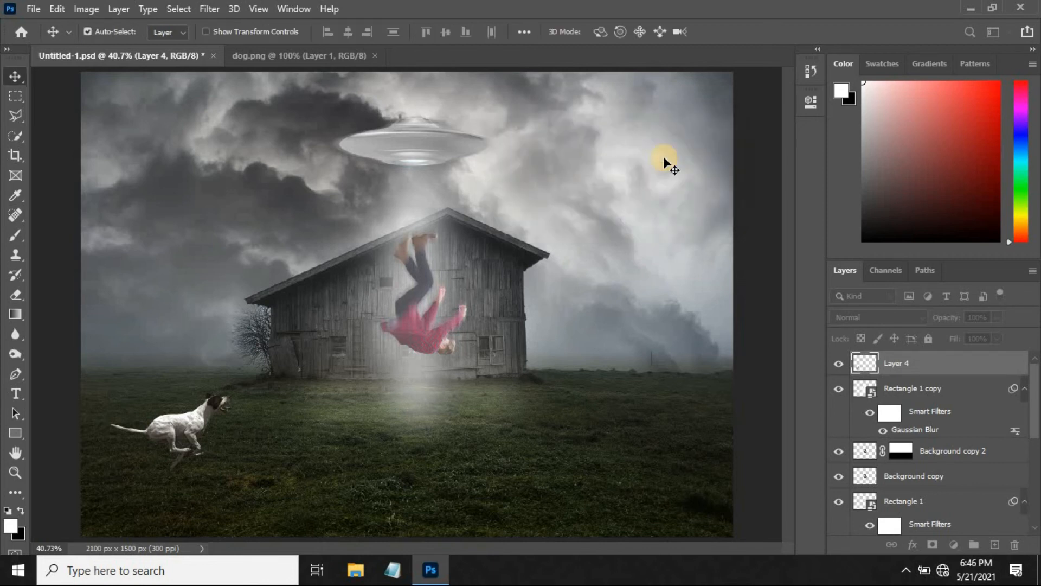
Darken the dog with a Levels adjustment, setting the black input level to 12 and the midtone to 0.89.
left_click(87, 8)
mouse_move(110, 49)
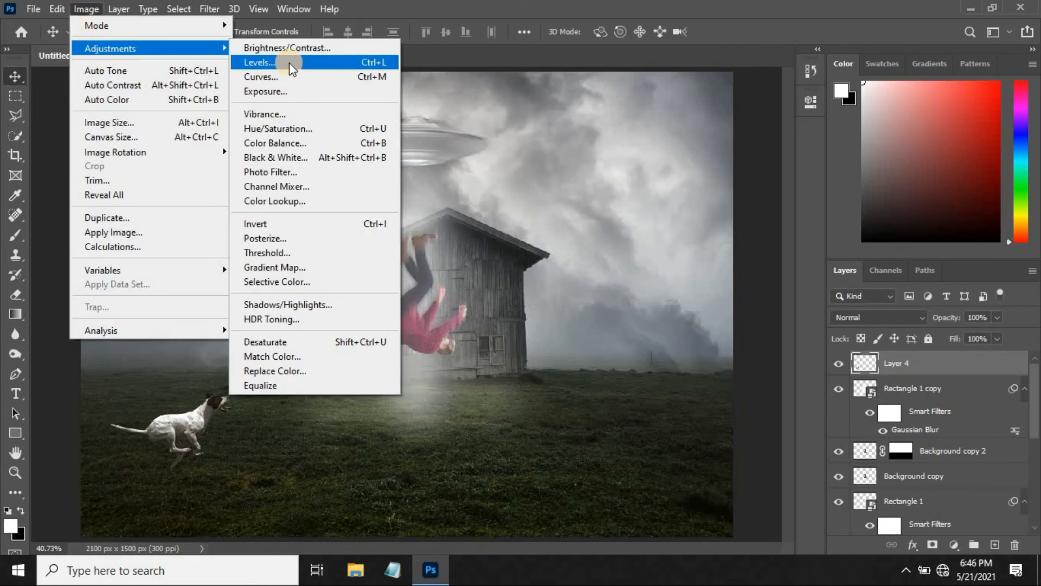
left_click(288, 63)
mouse_move(617, 242)
left_mouse_down()
mouse_move(605, 242)
mouse_move(623, 241)
left_mouse_up()
left_click_drag(521, 243, 531, 244)
left_click_drag(706, 244, 715, 247)
left_click_drag(629, 242, 637, 242)
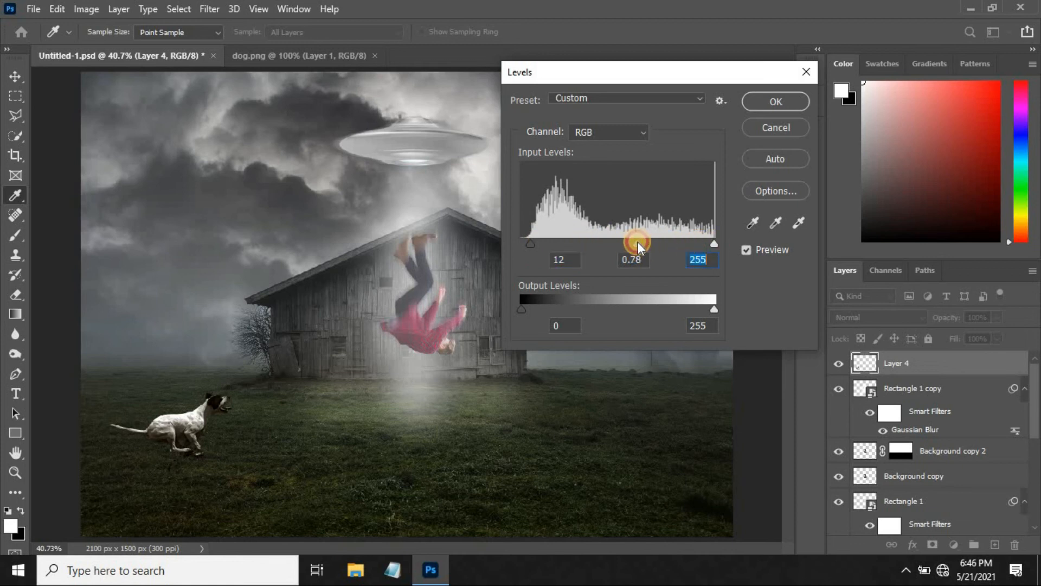
left_click(630, 242)
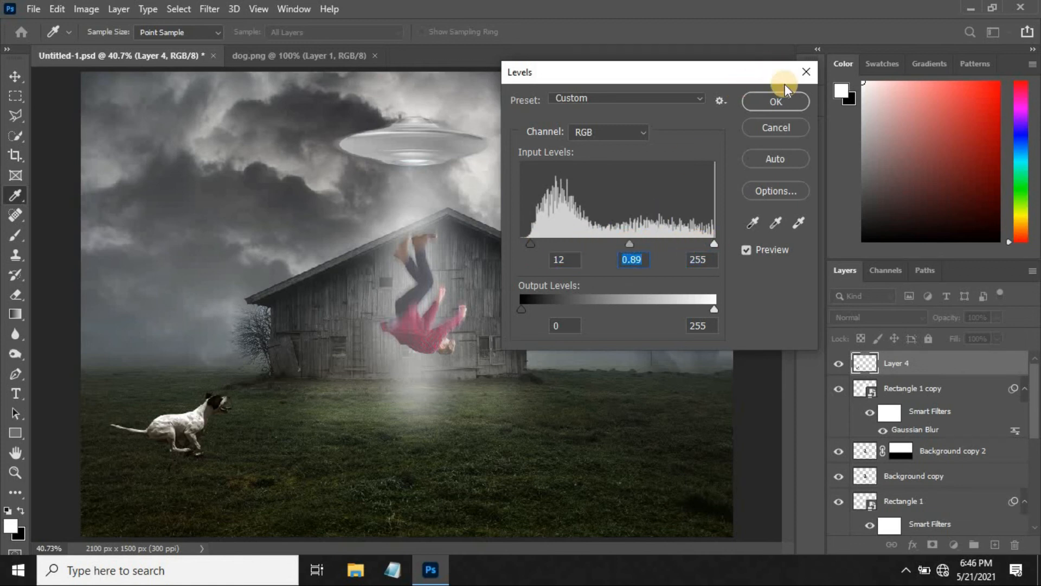
key("v")
left_click(787, 99)
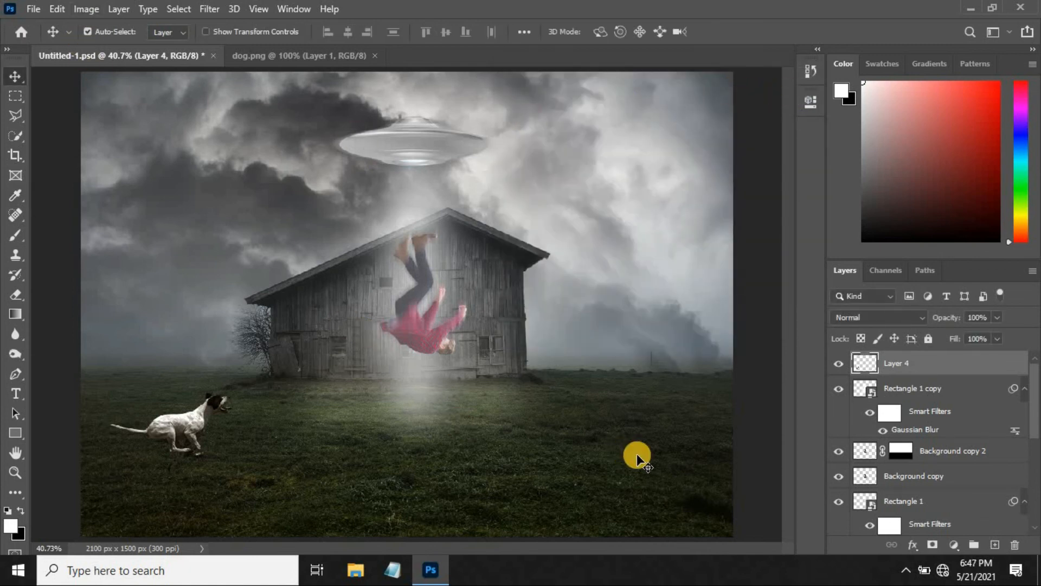
Enlarge the dog slightly with a free transform.
key("ctrl+t")
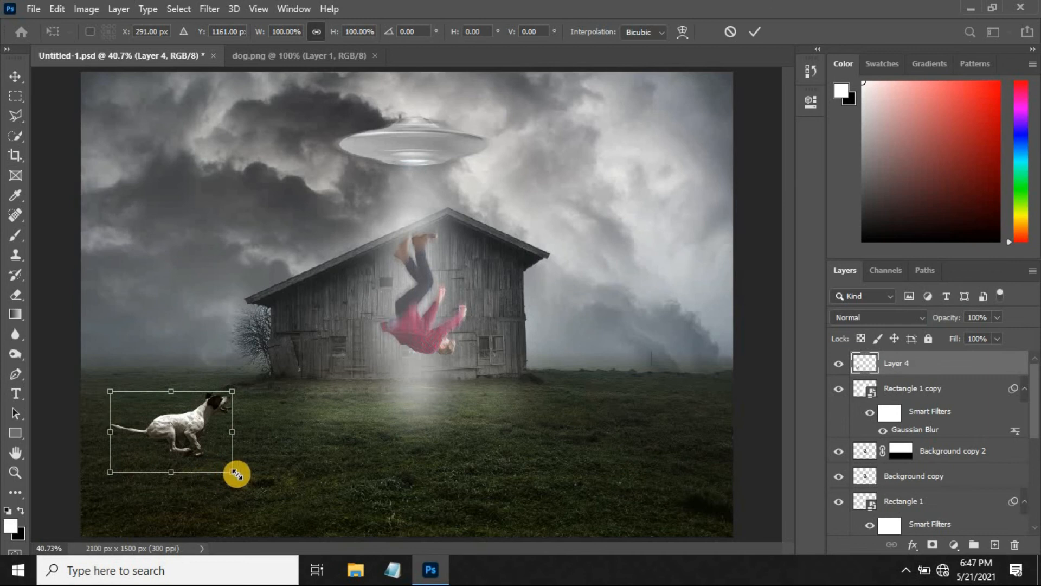
left_click_drag(242, 477, 239, 477)
left_click_drag(260, 388, 264, 379)
key("Return")
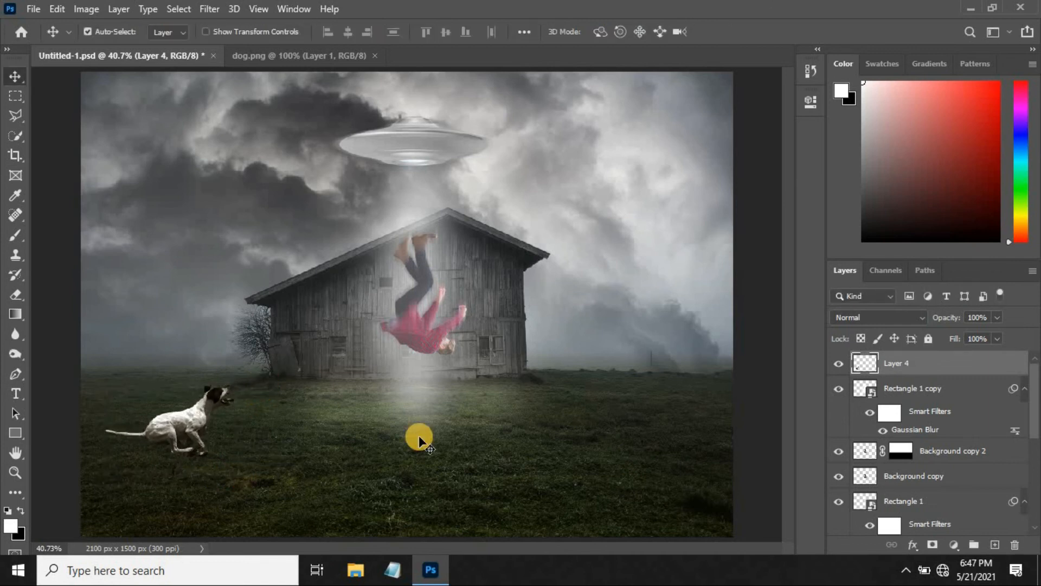
Duplicate the dog's layer and apply a Motion Blur to the copy at a 0° angle.
key("ctrl+j")
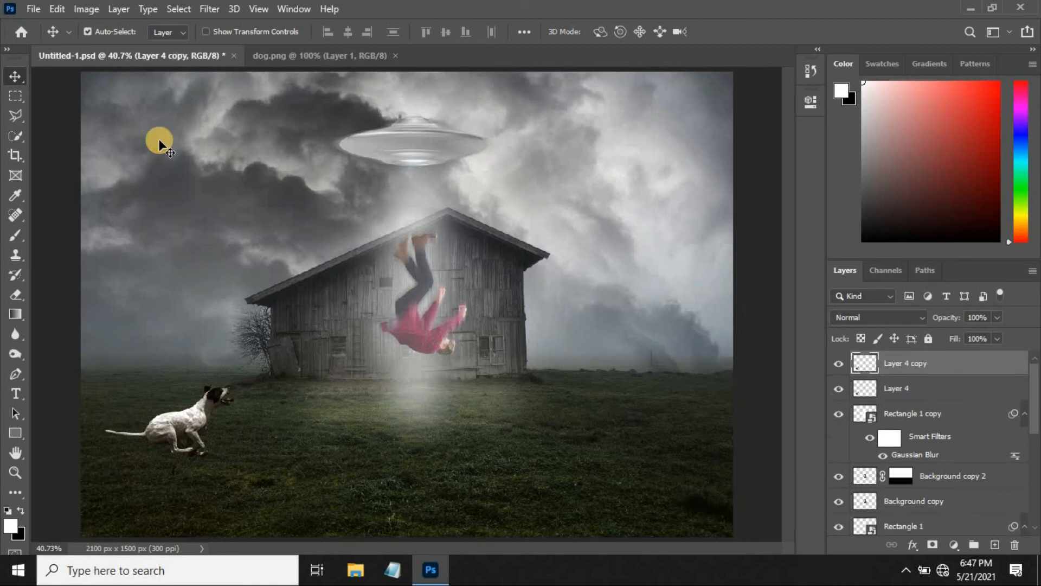
left_click(209, 9)
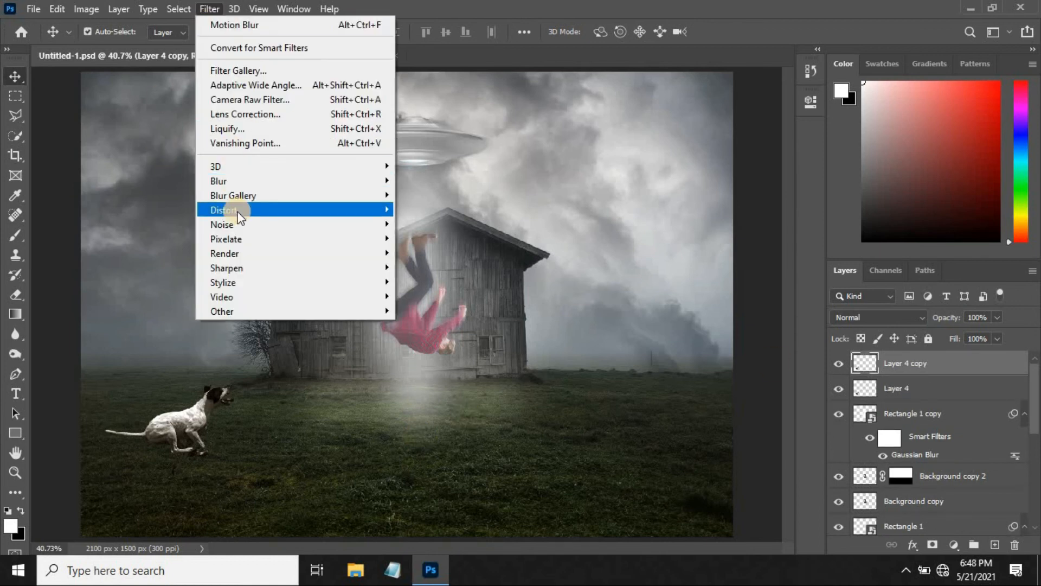
mouse_move(304, 180)
left_click(437, 267)
left_click(629, 324)
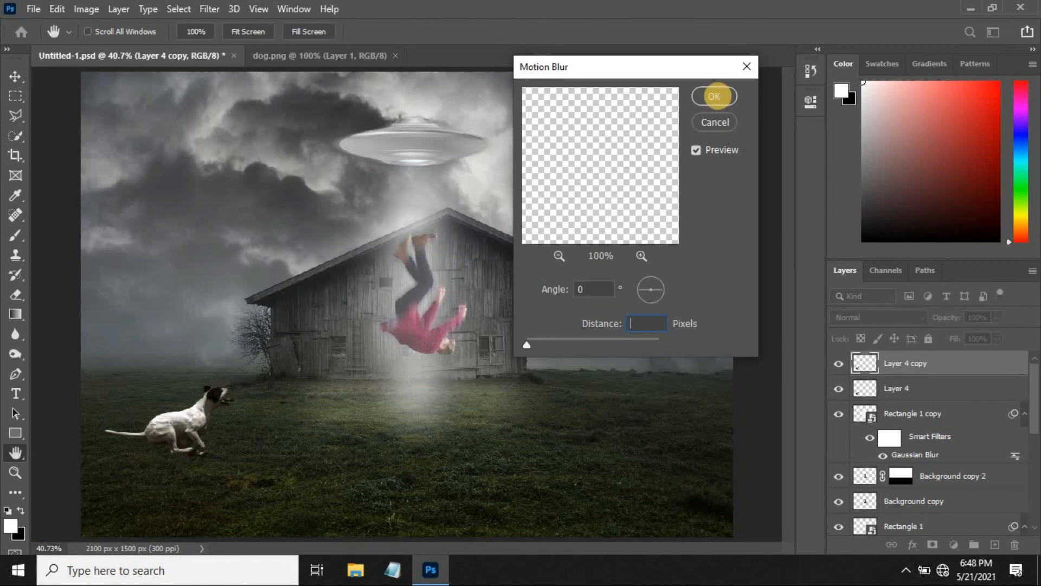
left_click(715, 95)
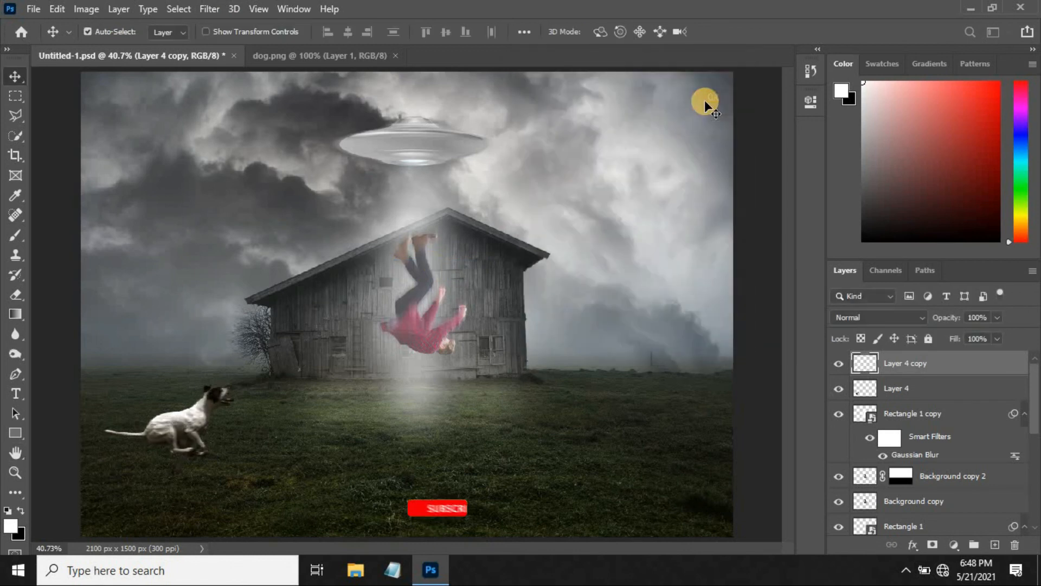
Add a layer mask to the blurred dog copy and erase the blur over the dog's head.
left_click(932, 544)
left_click(16, 294)
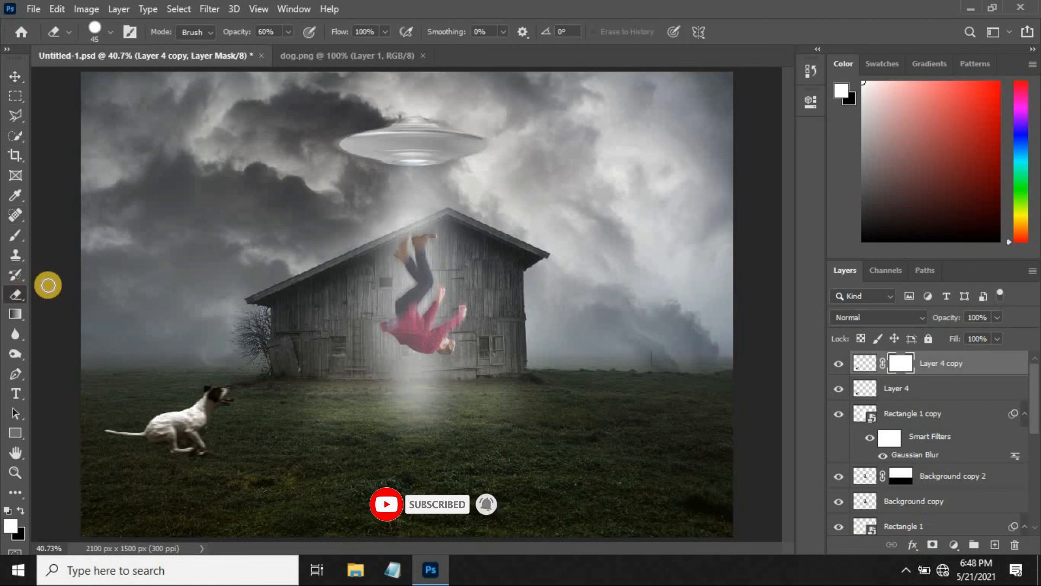
mouse_move(215, 389)
left_mouse_down()
mouse_move(226, 407)
mouse_move(200, 384)
mouse_move(223, 395)
left_mouse_up()
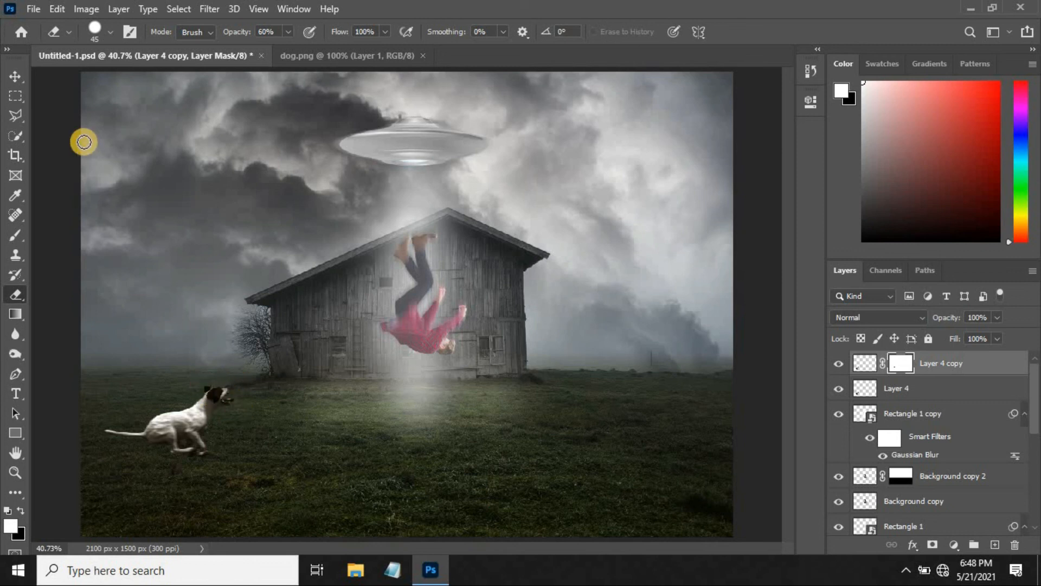
left_click(16, 76)
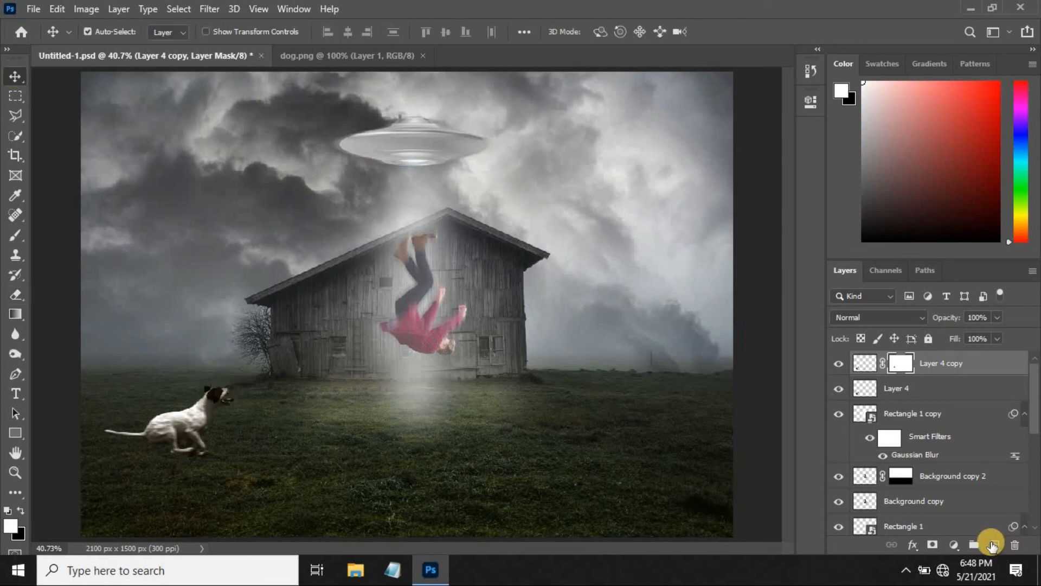
Draw a flat black ellipse on the grass beneath the dog as its shadow.
left_click(15, 432)
left_click(79, 460)
left_click(19, 509)
left_click_drag(167, 456, 199, 484)
left_click(767, 96)
left_click(15, 76)
Convert the shadow ellipse to a smart object and apply a Gaussian Blur with a 10-pixel radius.
left_click(205, 8)
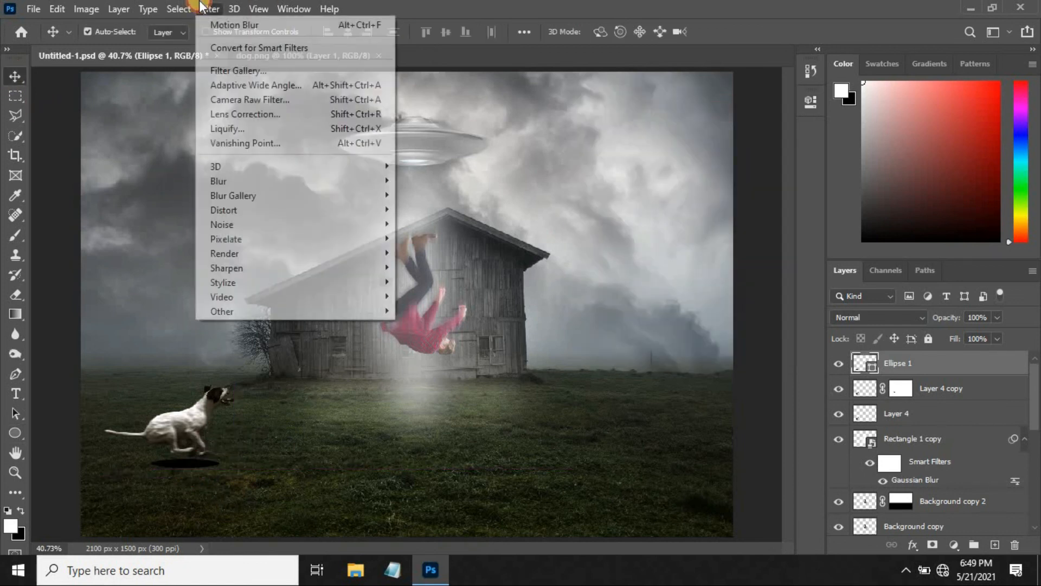
mouse_move(261, 181)
left_click(434, 236)
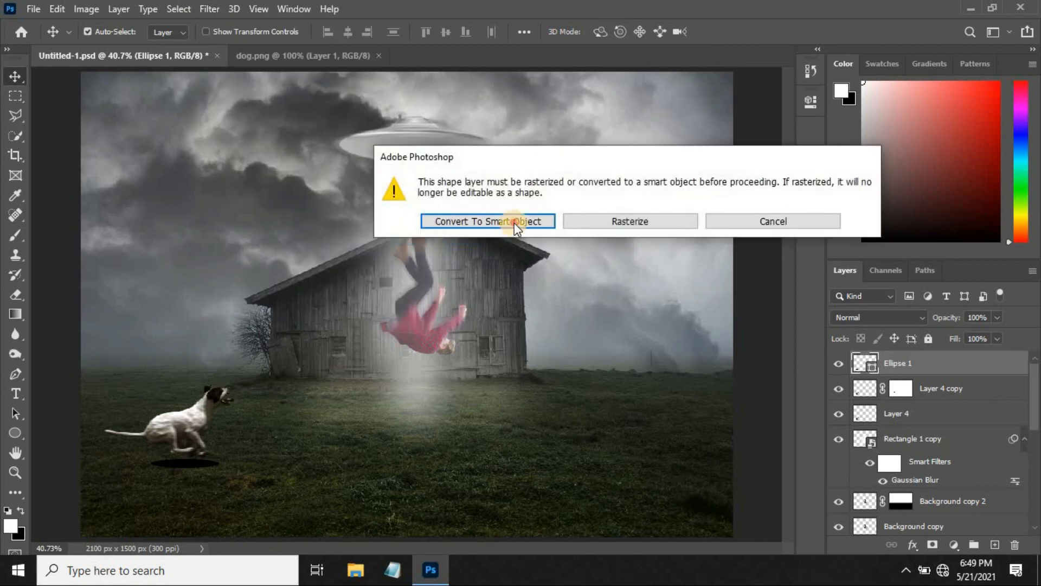
left_click(514, 222)
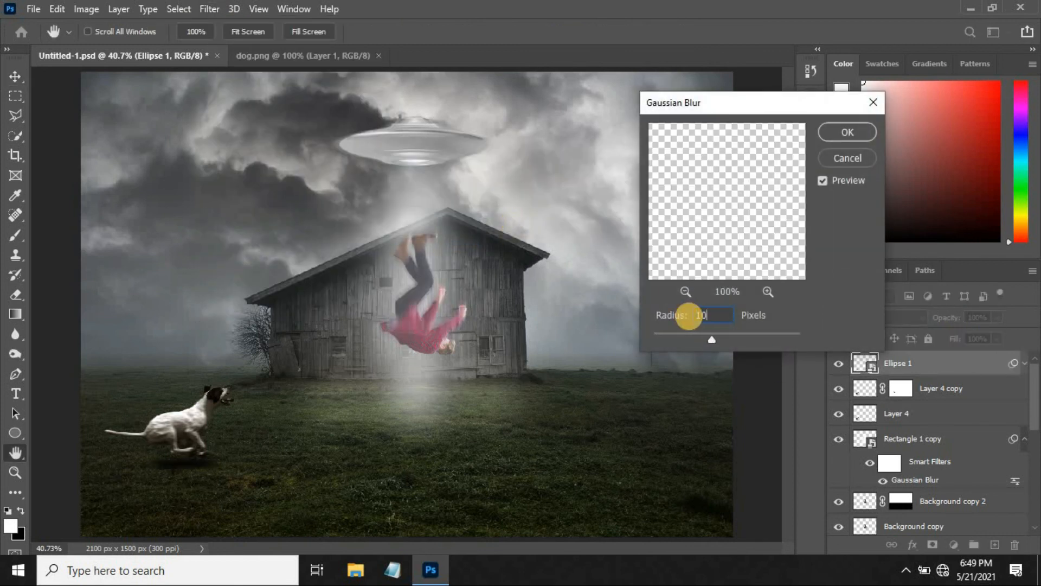
left_click(849, 132)
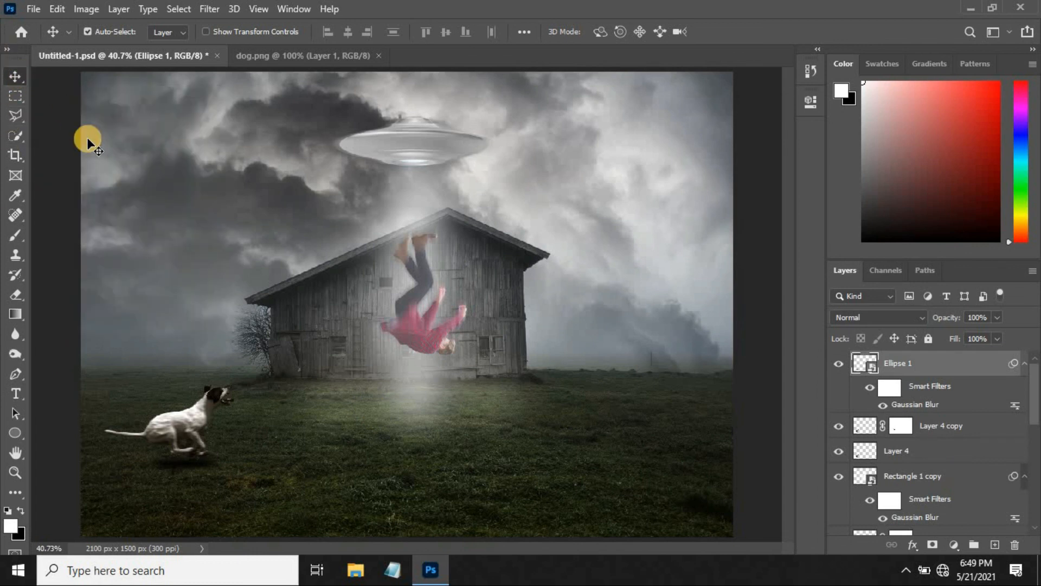
Darken the blurred dog copy with Curves, raising the black point slightly and setting a midtone point at input 142, output 119.
left_click(865, 420)
left_click(86, 9)
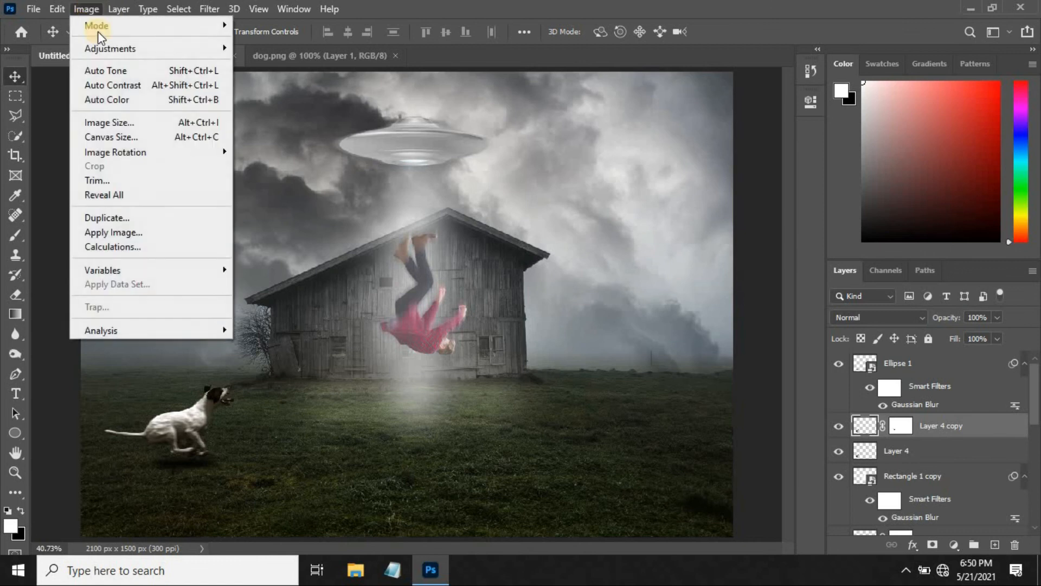
mouse_move(105, 50)
left_click(283, 76)
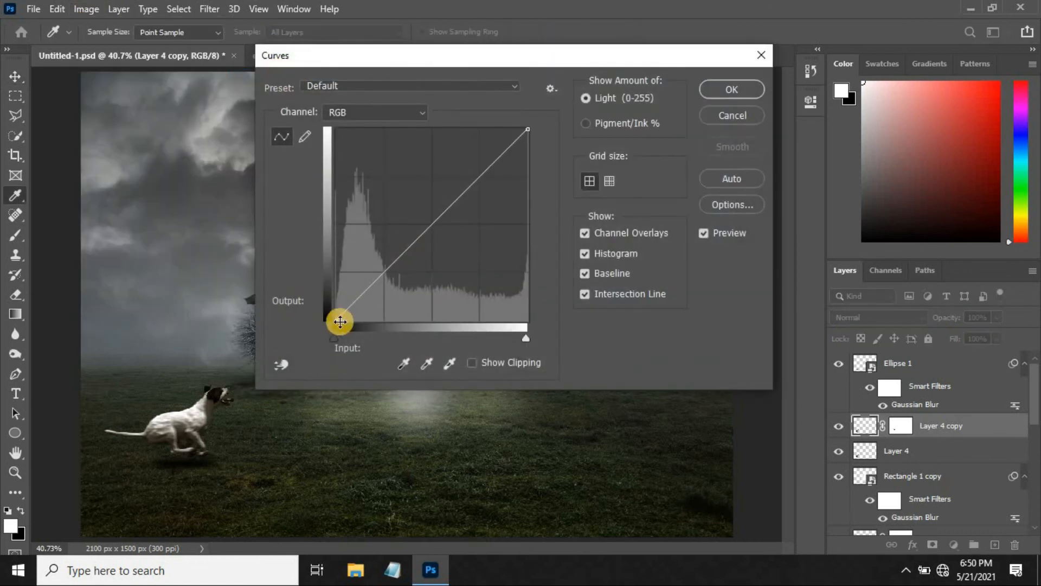
left_click_drag(328, 340, 340, 337)
left_click_drag(435, 225, 443, 231)
left_click(716, 87)
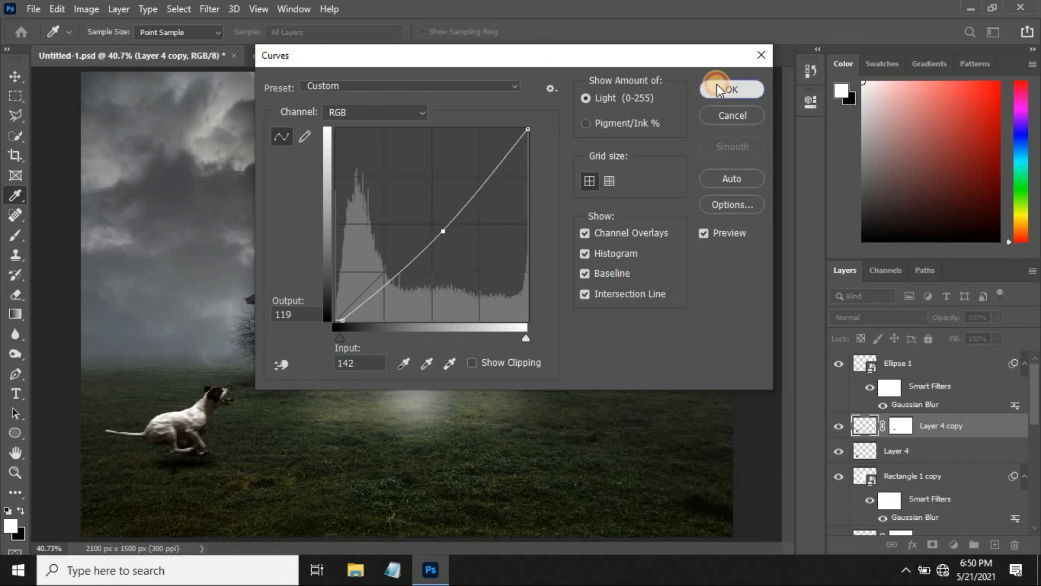